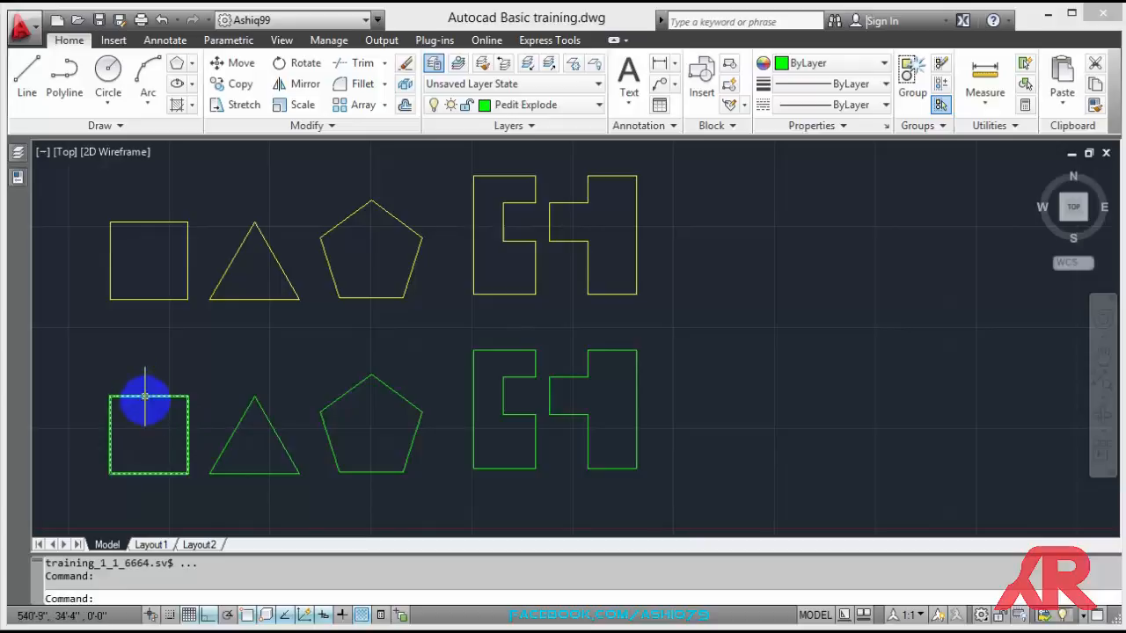
Examine by selection whether the green and yellow shapes consist of single polylines or separate lines, and clear the selection
{"action": "mouse_move", "coordinate": [145, 396]}
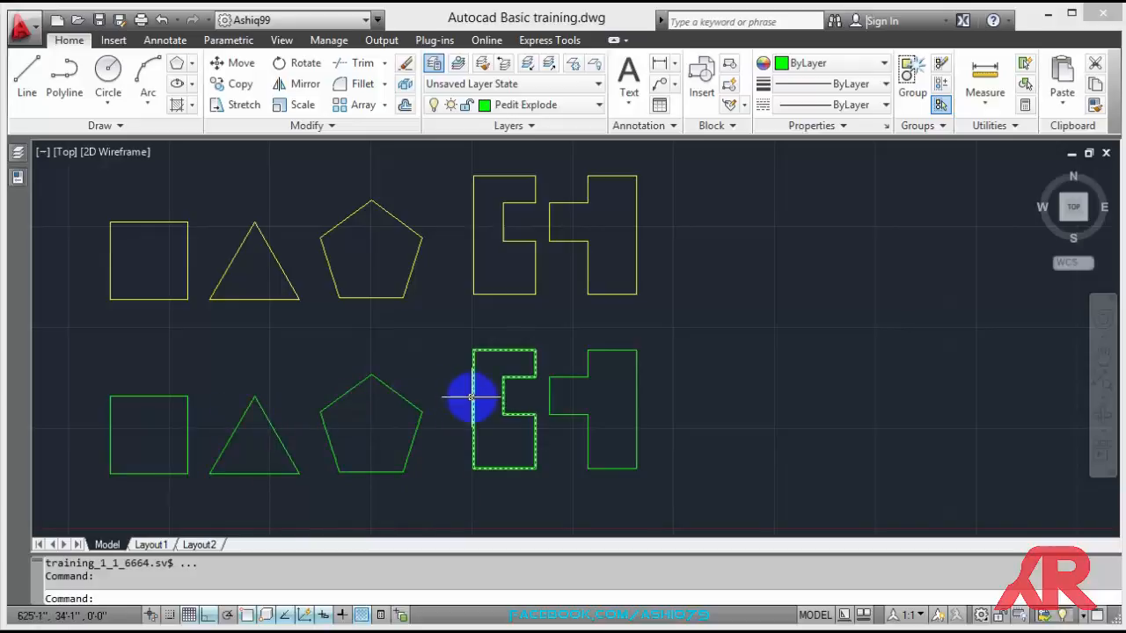
{"action": "left_click", "coordinate": [554, 402]}
{"action": "mouse_move", "coordinate": [549, 396]}
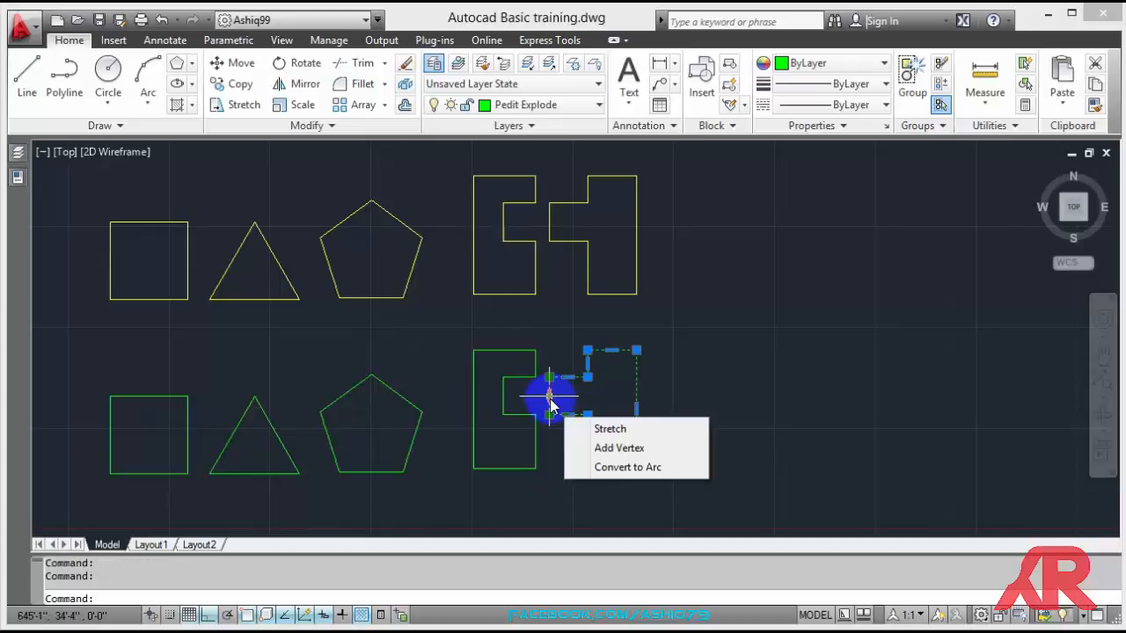
{"action": "left_click", "coordinate": [503, 398]}
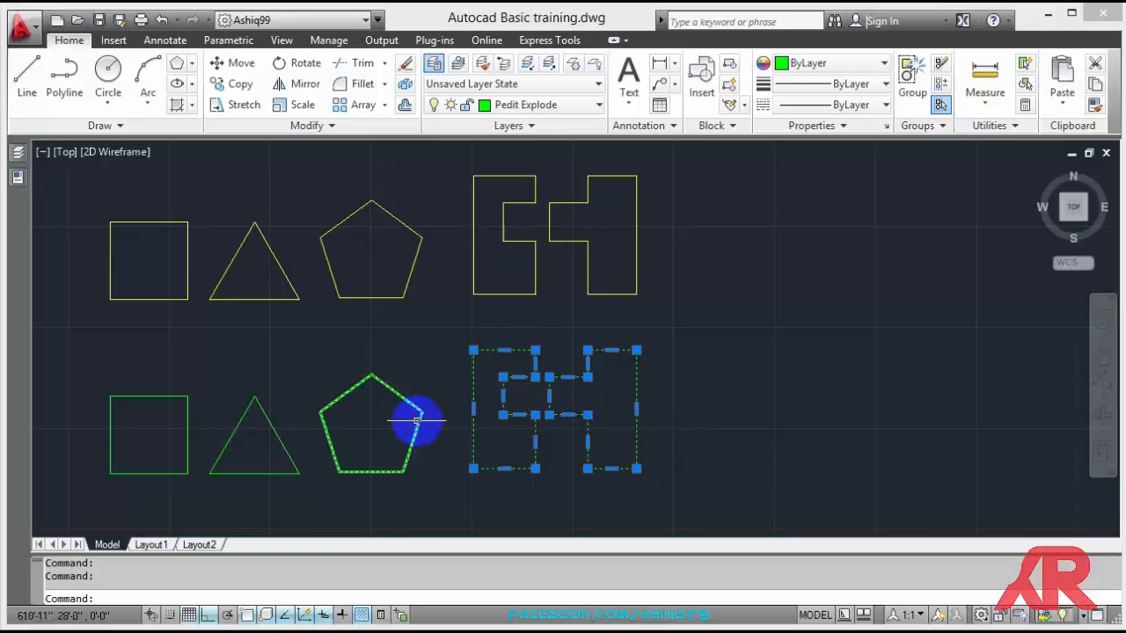
{"action": "left_click", "coordinate": [418, 420]}
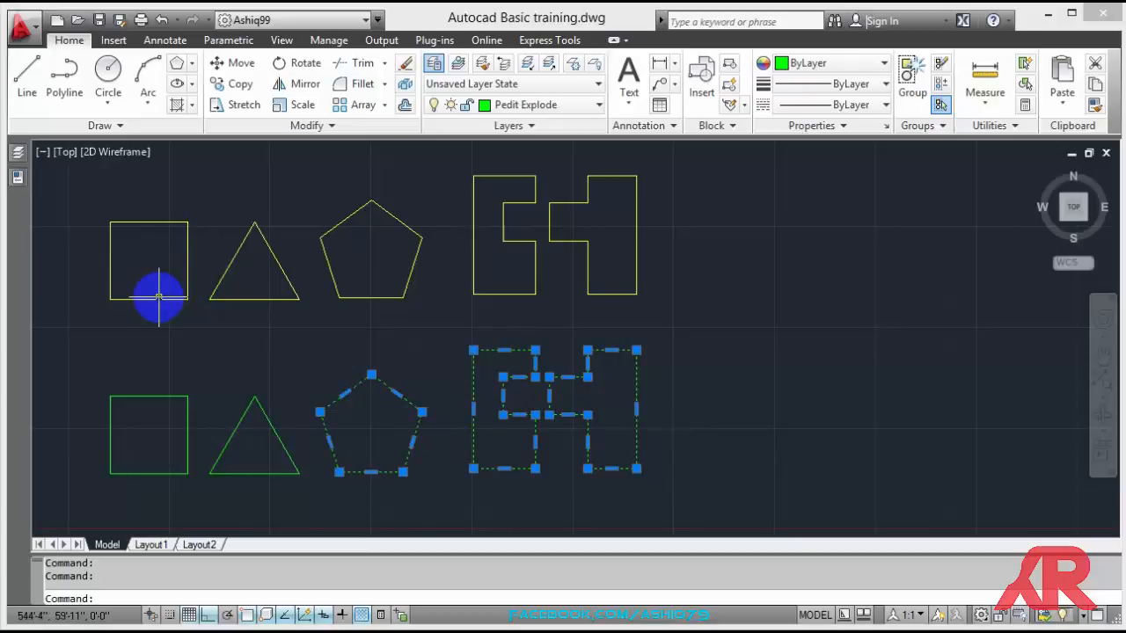
{"action": "mouse_move", "coordinate": [153, 299]}
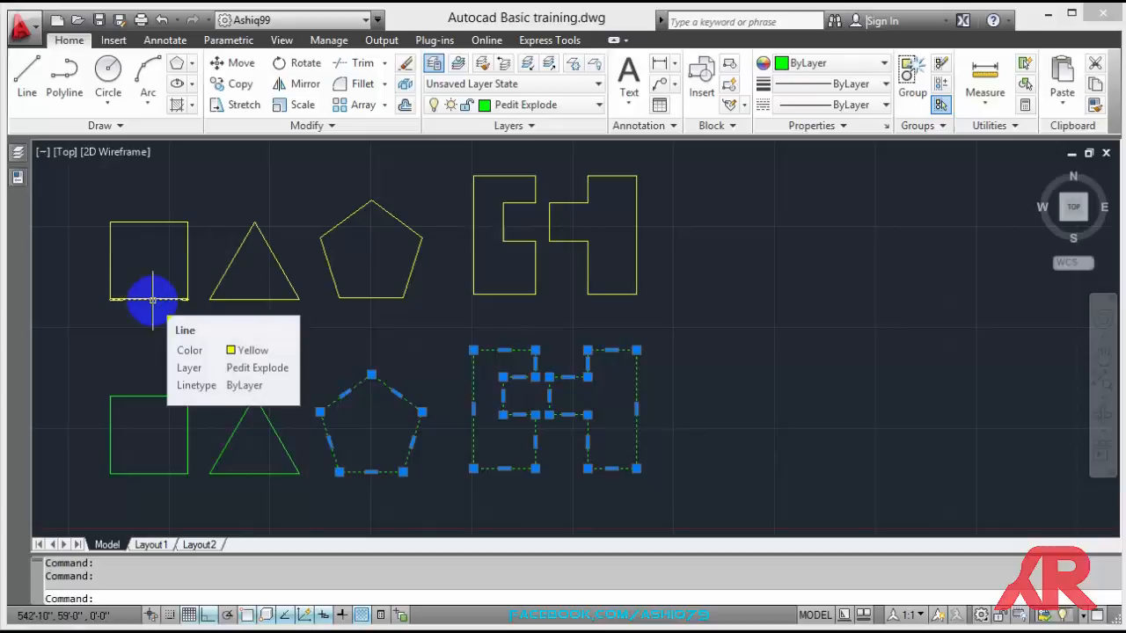
{"action": "left_click", "coordinate": [153, 300]}
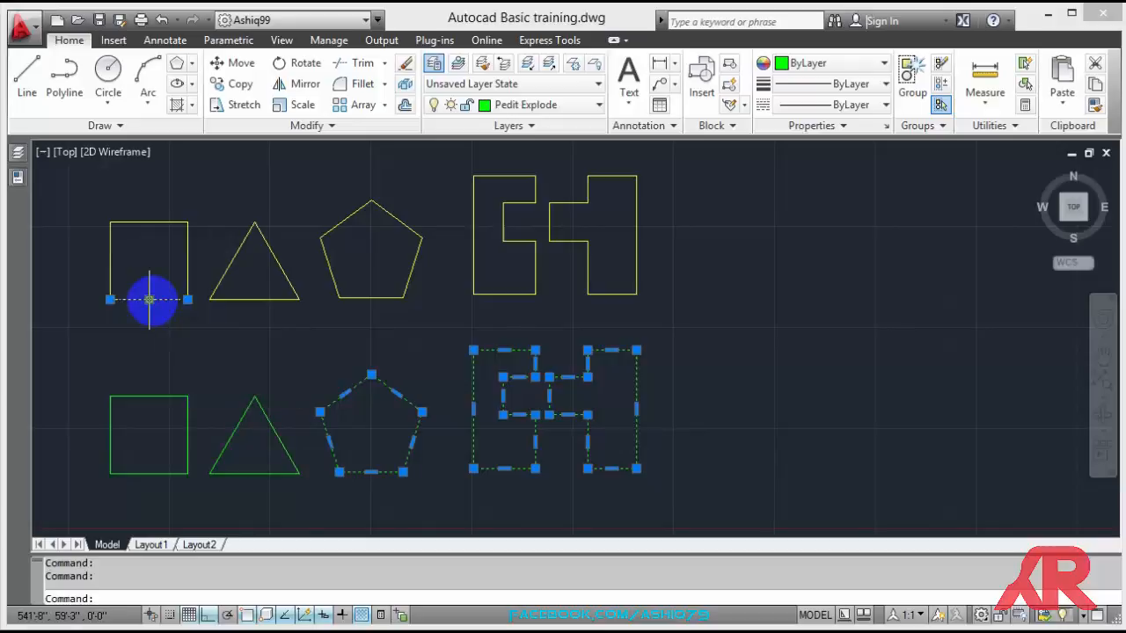
{"action": "left_click", "coordinate": [187, 265]}
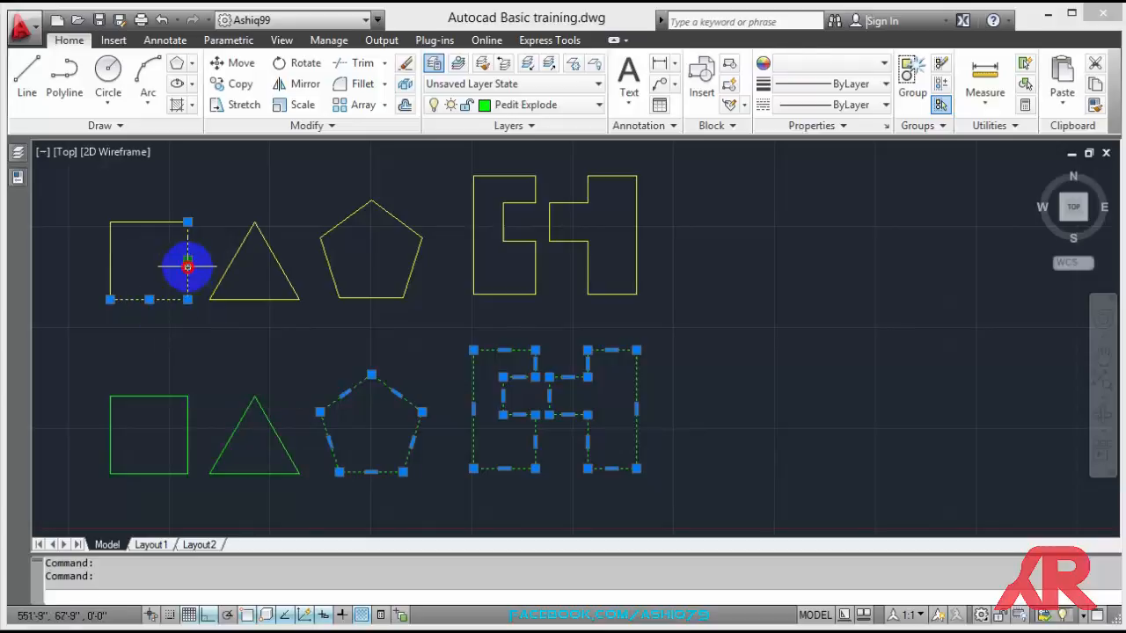
{"action": "left_click", "coordinate": [324, 242]}
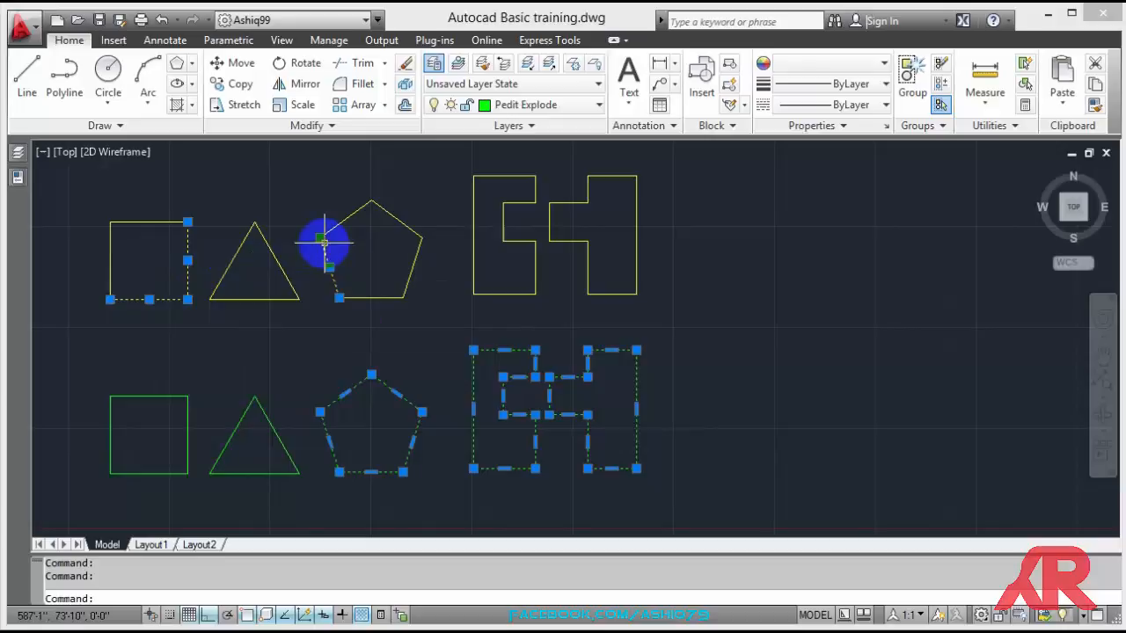
{"action": "left_click", "coordinate": [473, 211]}
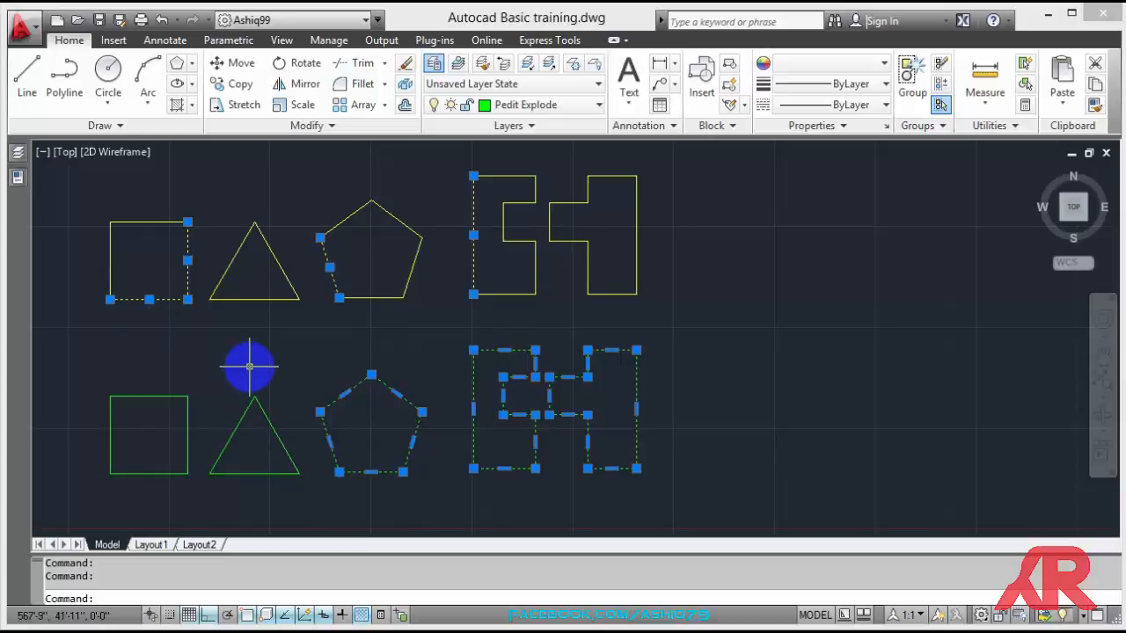
{"action": "key", "text": "Escape"}
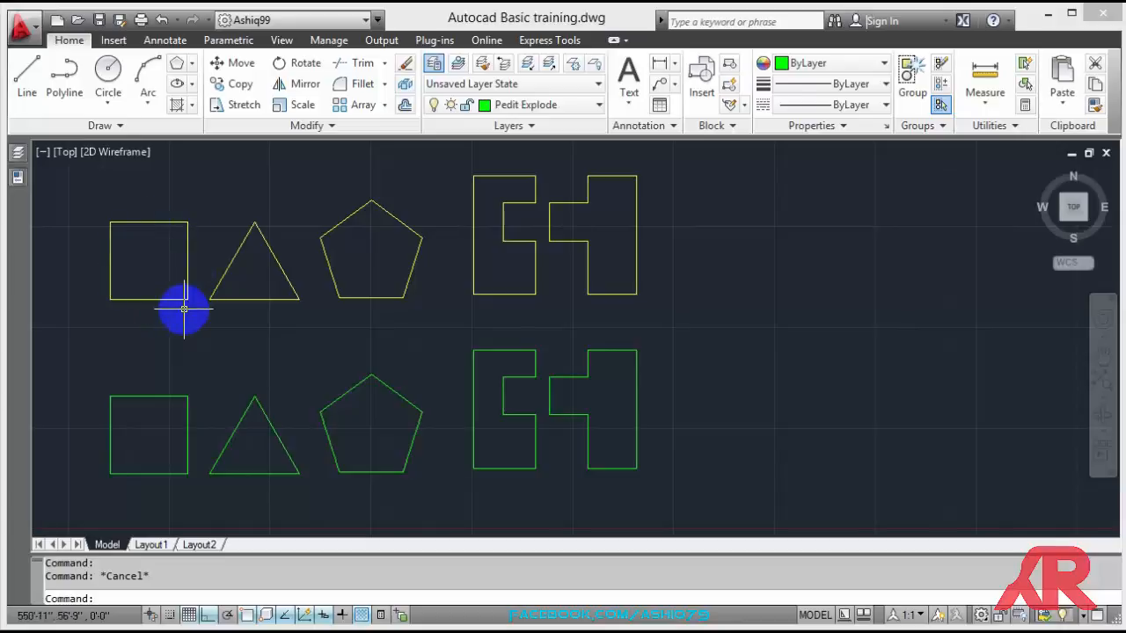
Convert the yellow square's right side to a polyline with Edit Polyline and join all four sides into it
{"action": "left_click", "coordinate": [304, 126]}
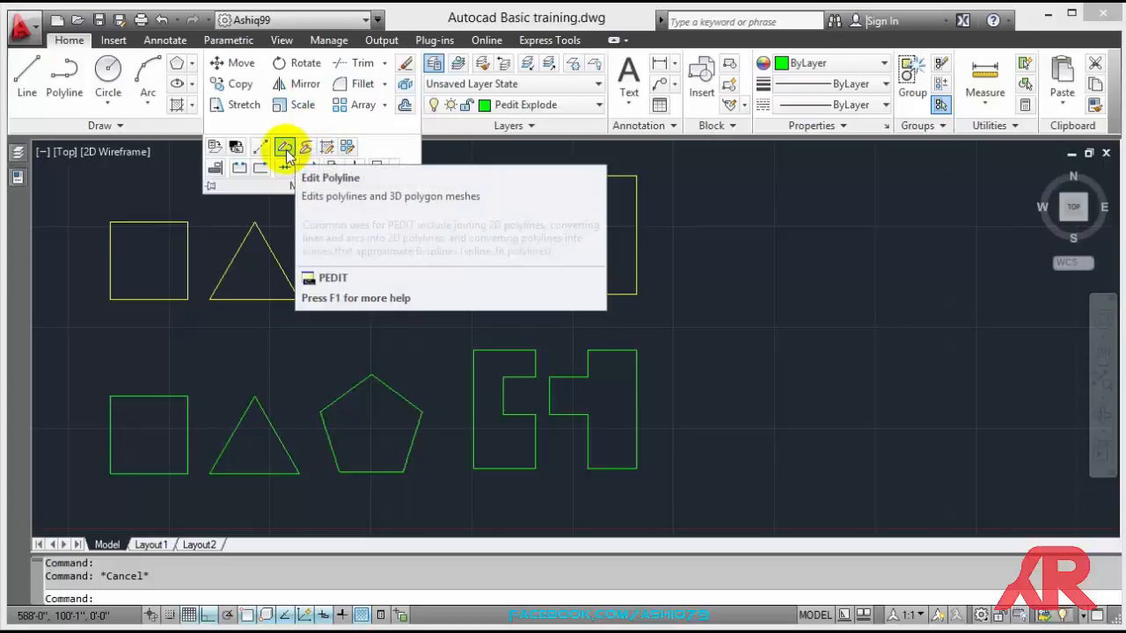
{"action": "left_click", "coordinate": [285, 149]}
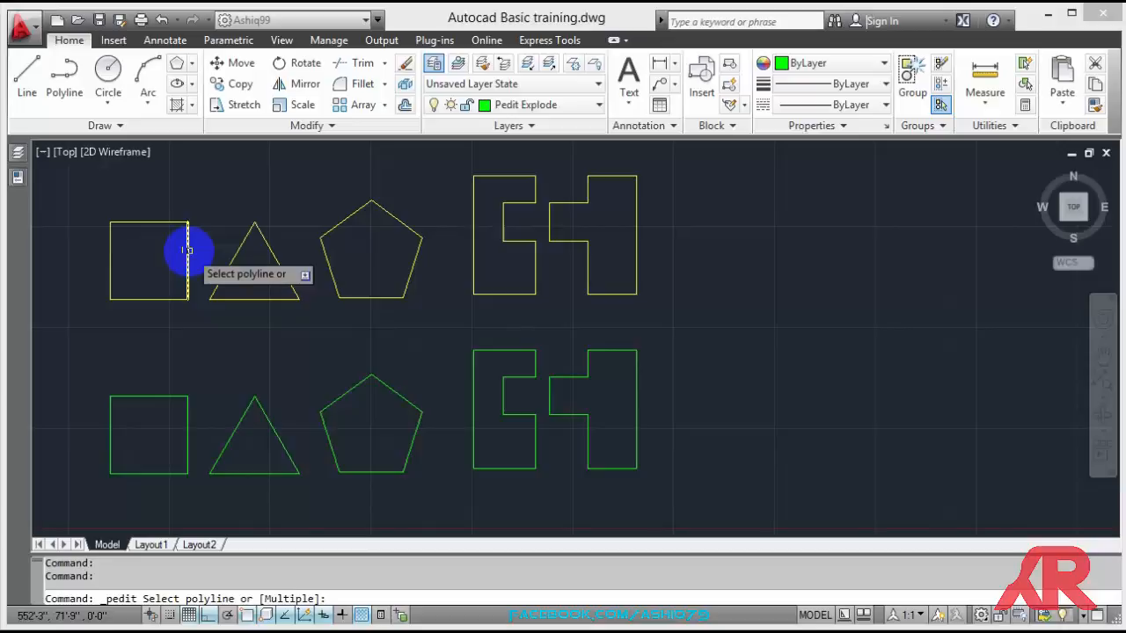
{"action": "left_click", "coordinate": [188, 251]}
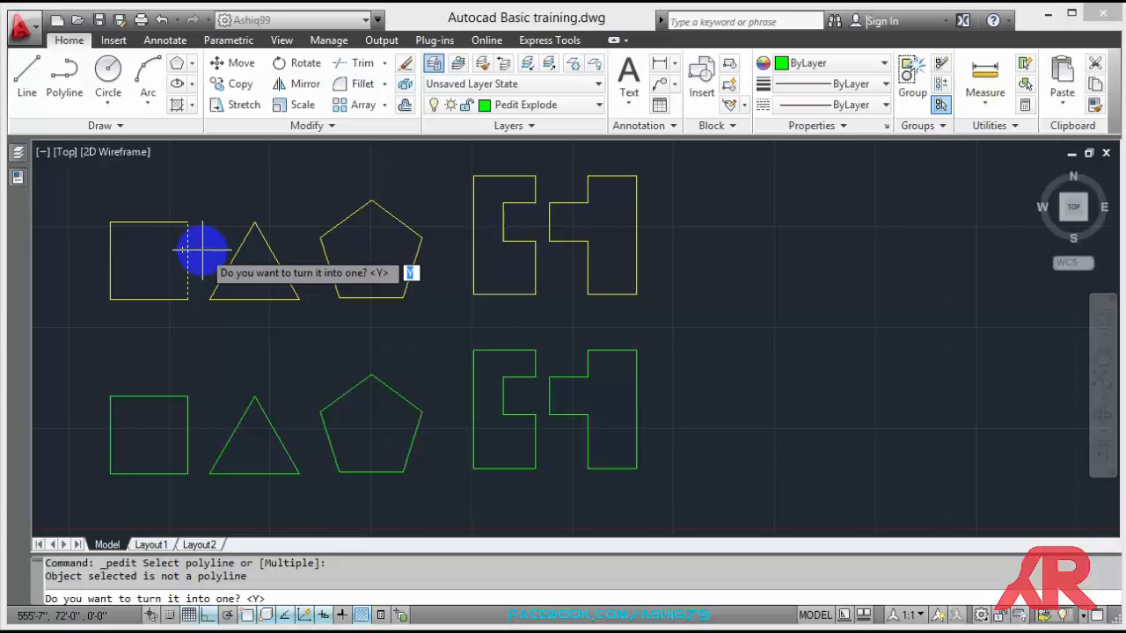
{"action": "key", "text": "Return"}
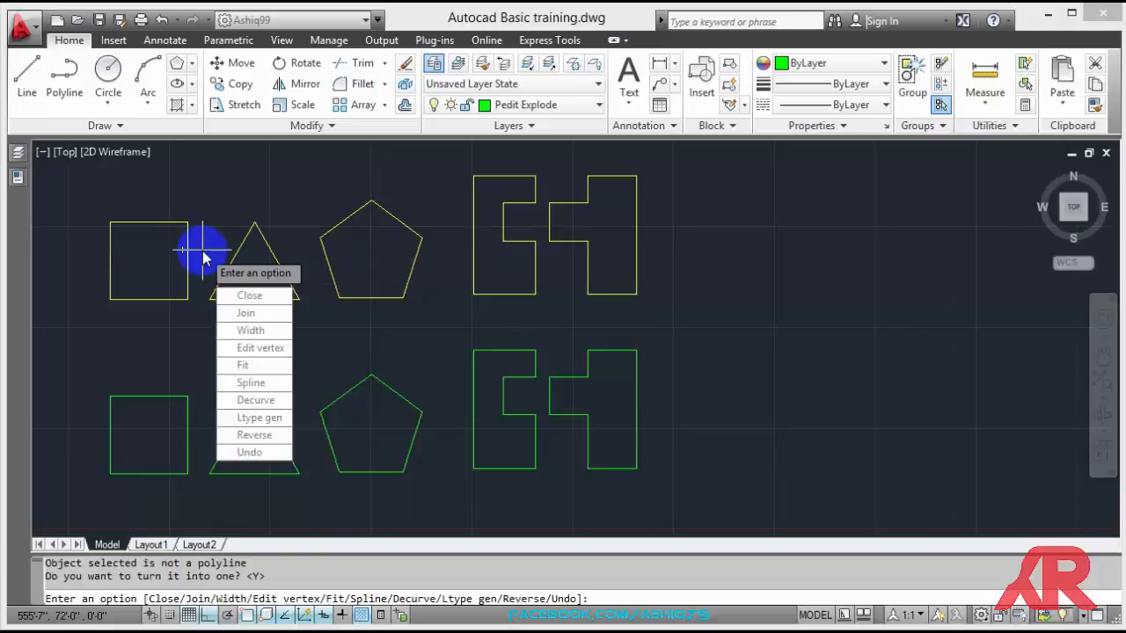
{"action": "left_click", "coordinate": [247, 314]}
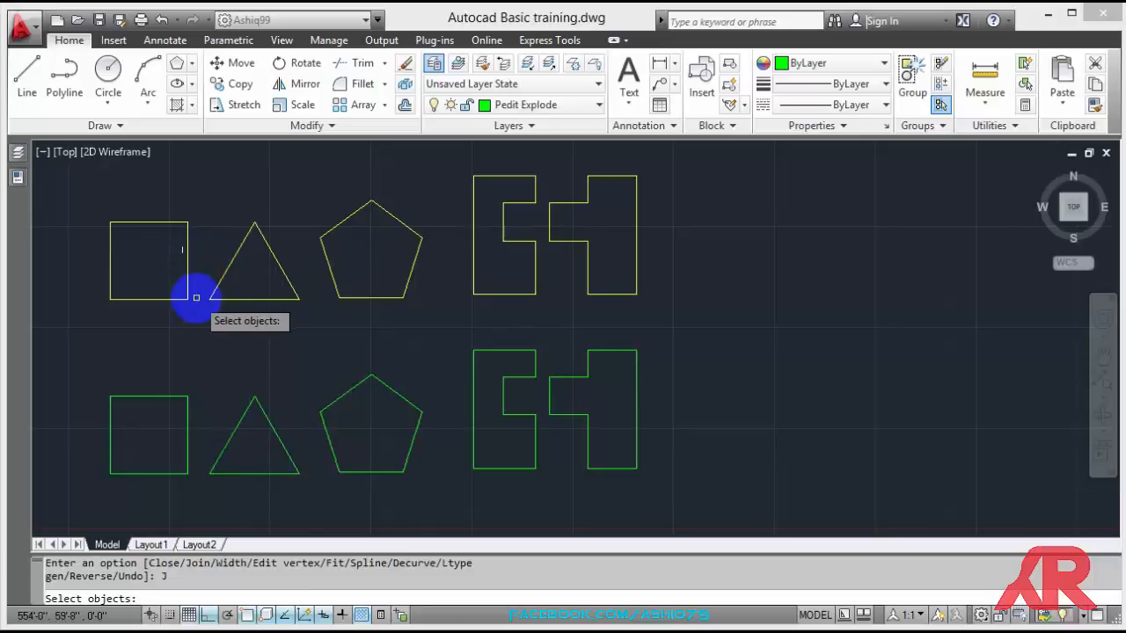
{"action": "left_click", "coordinate": [196, 298]}
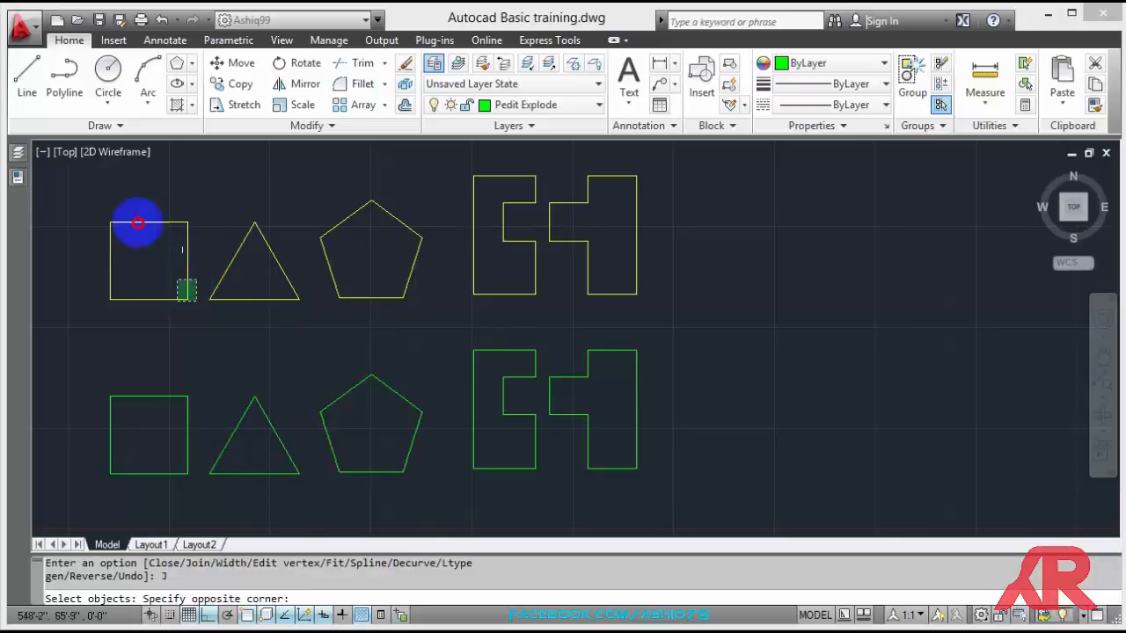
{"action": "left_click", "coordinate": [89, 215]}
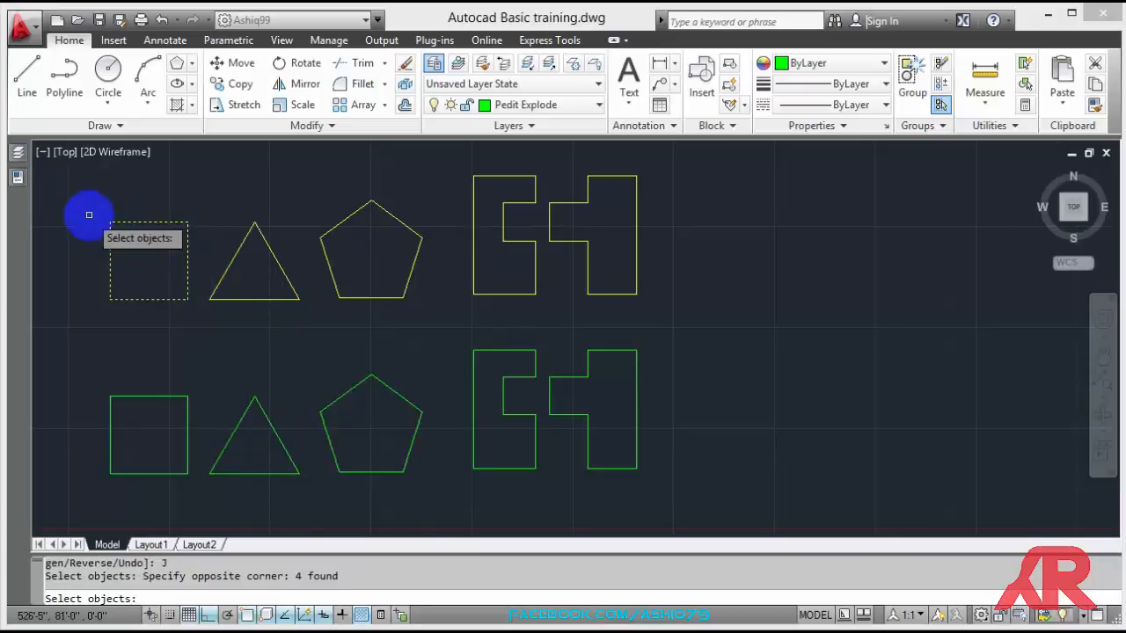
{"action": "key", "text": "Return"}
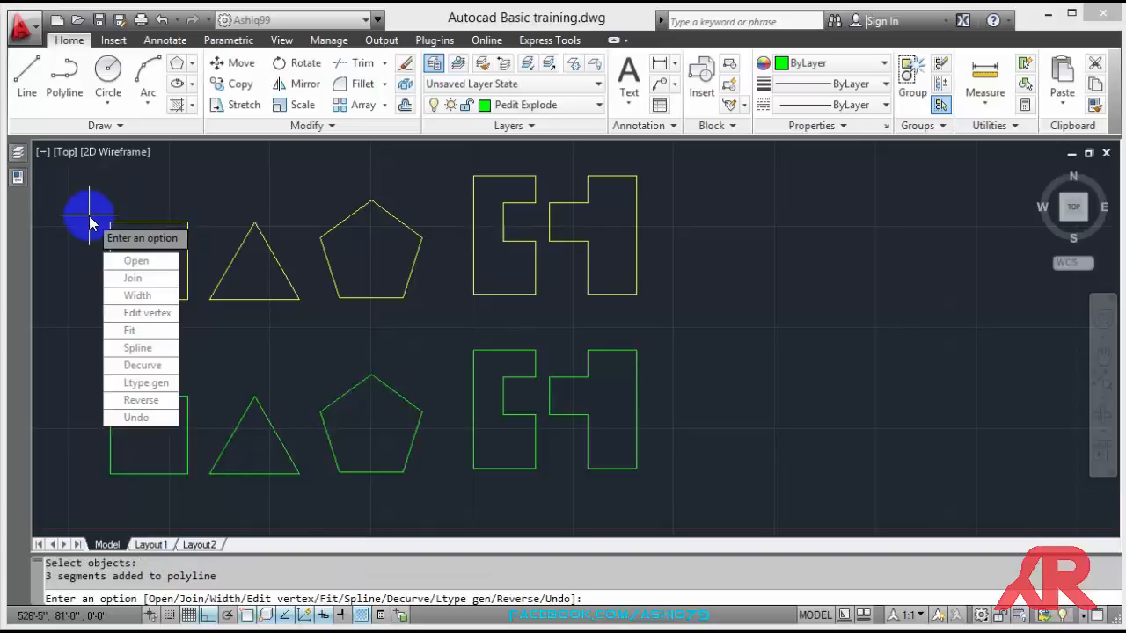
{"action": "right_click", "coordinate": [73, 263]}
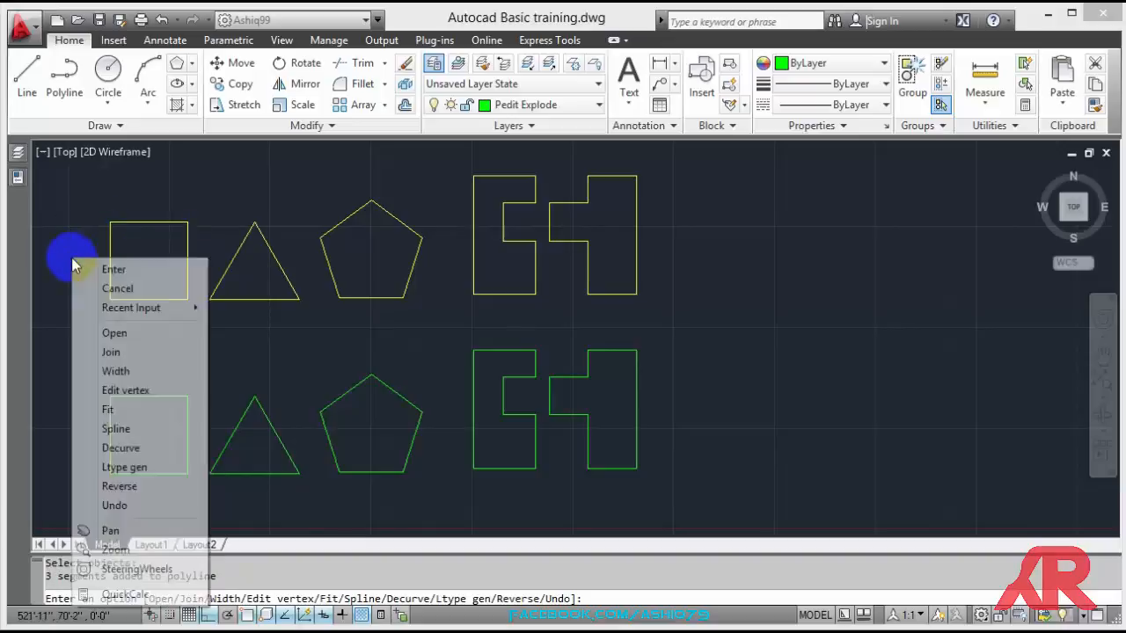
{"action": "left_click", "coordinate": [94, 269]}
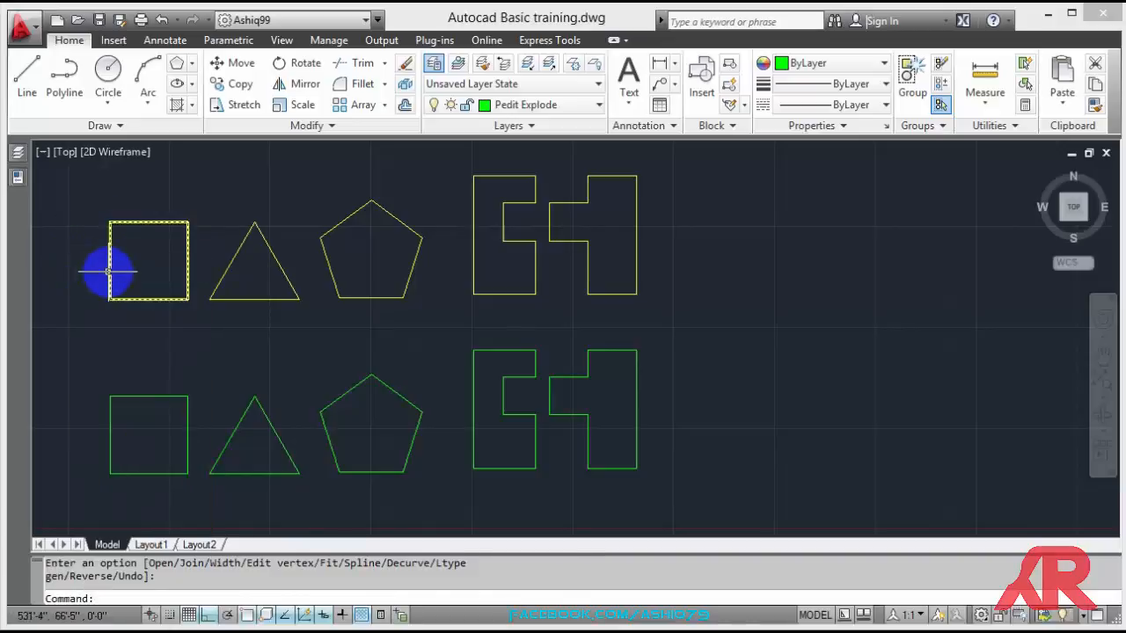
{"action": "mouse_move", "coordinate": [106, 270]}
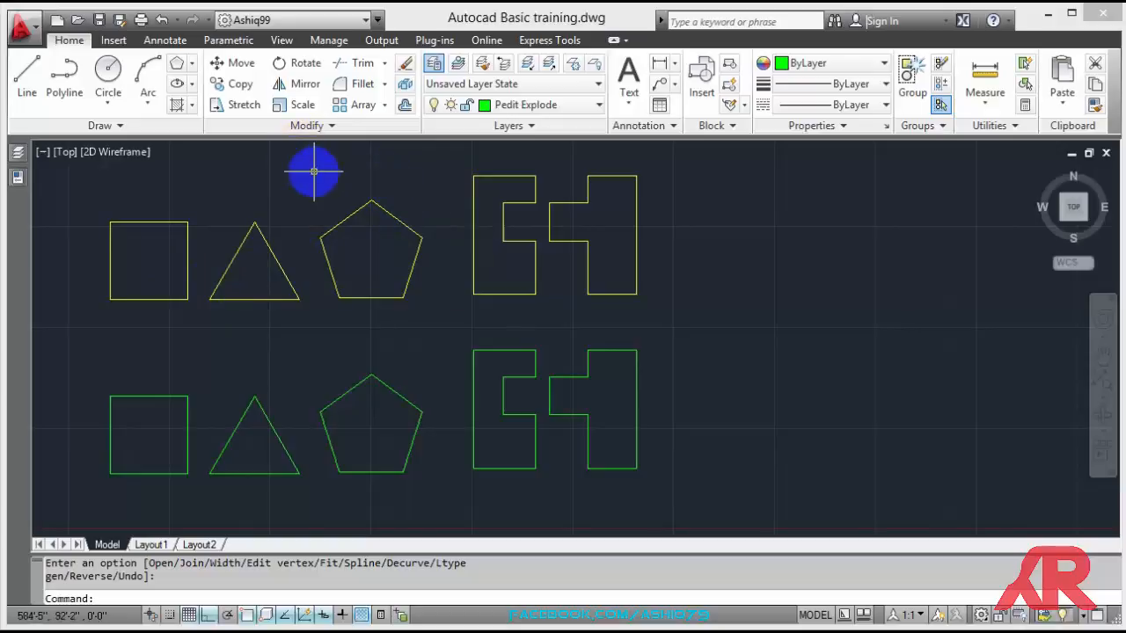
Convert the yellow pentagon's upper-right side to a polyline with PEDIT and join all five sides into it
{"action": "type", "text": "PEDIT"}
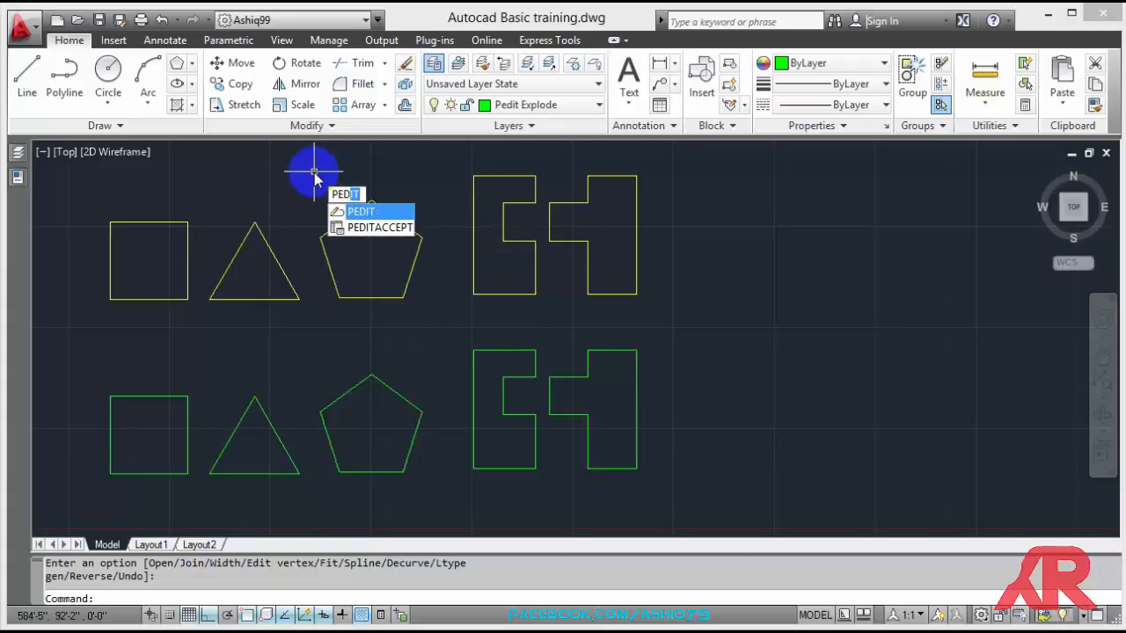
{"action": "key", "text": "Return"}
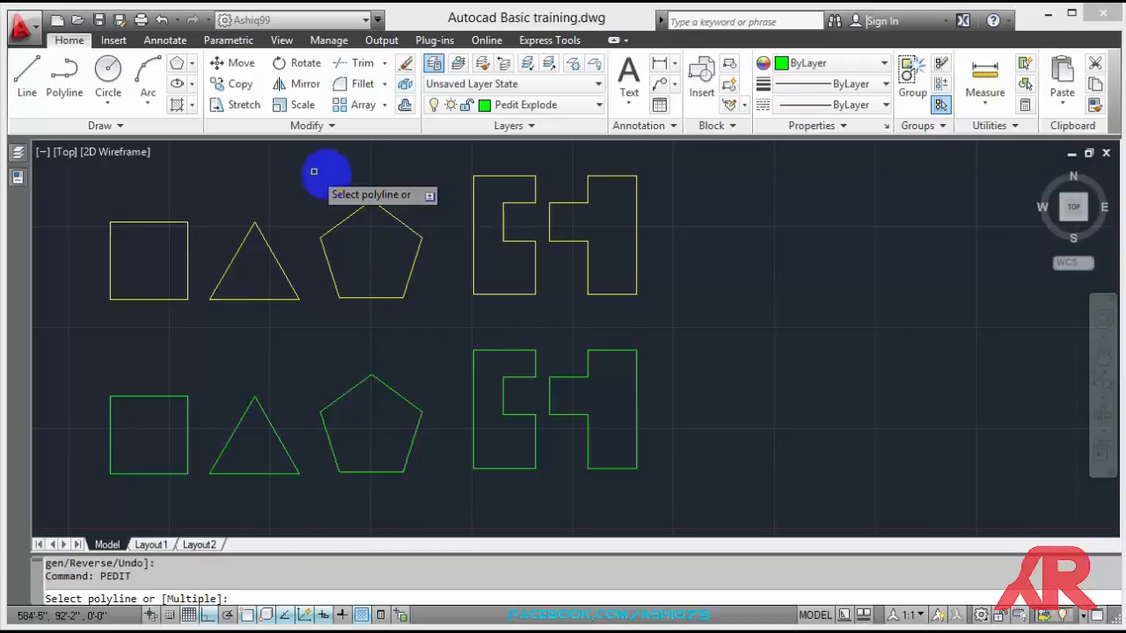
{"action": "left_click", "coordinate": [393, 219]}
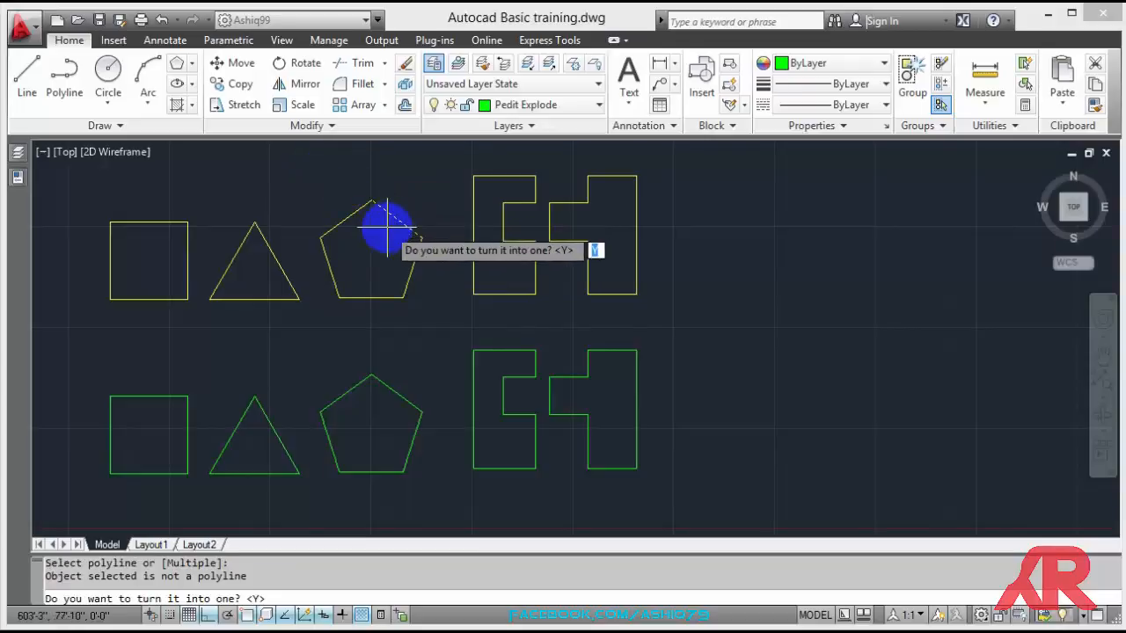
{"action": "key", "text": "Return"}
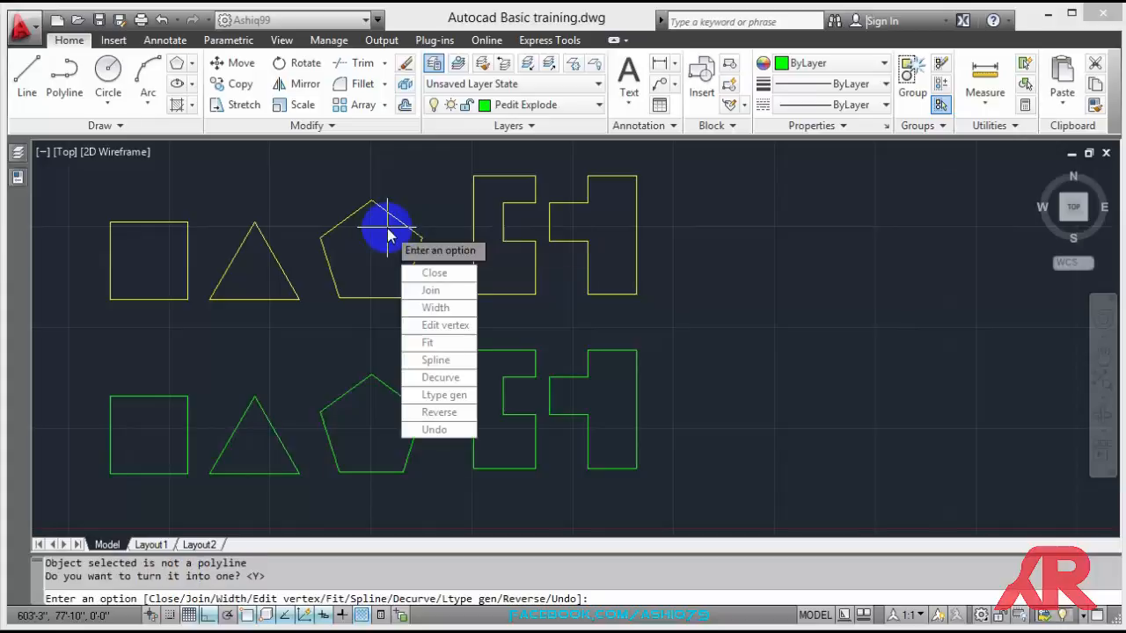
{"action": "type", "text": "j"}
{"action": "key", "text": "Return"}
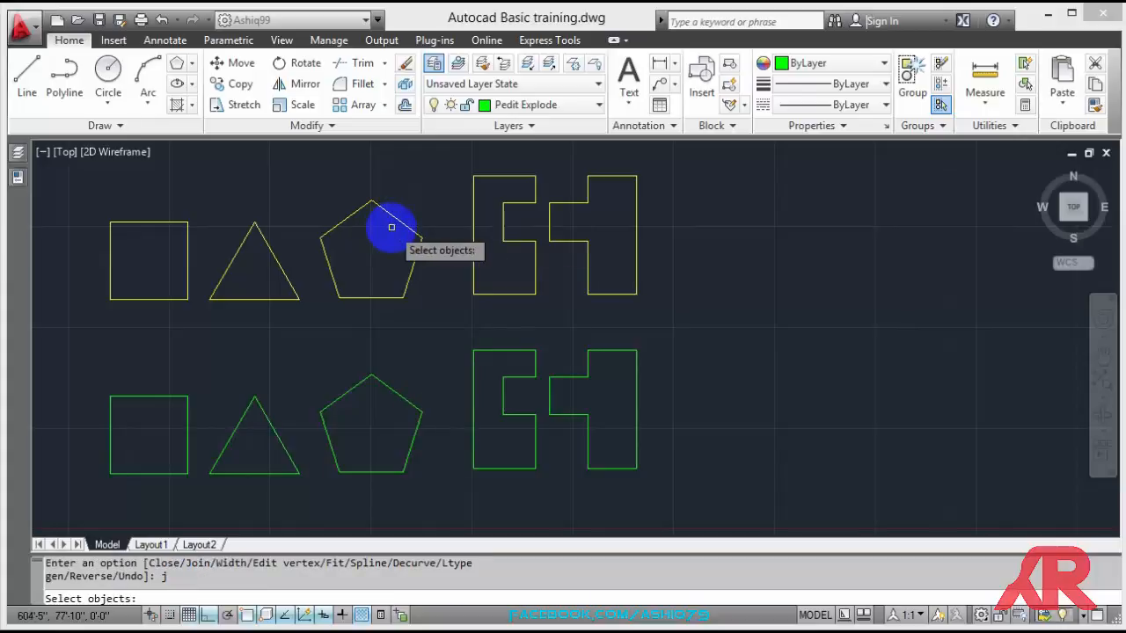
{"action": "left_click", "coordinate": [432, 303]}
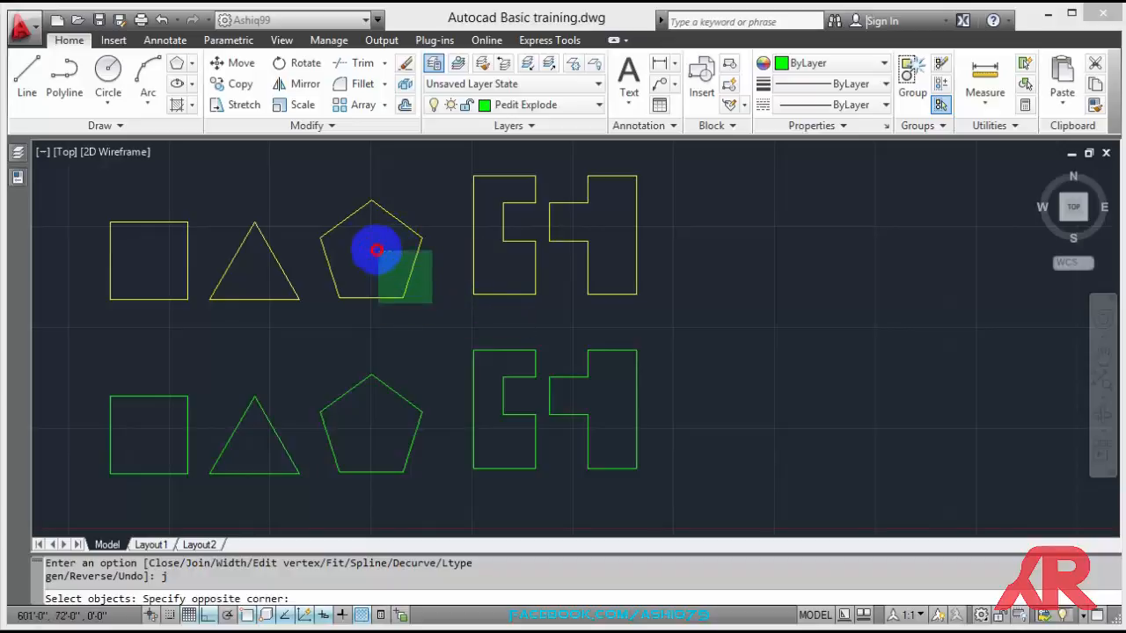
{"action": "left_click", "coordinate": [311, 199]}
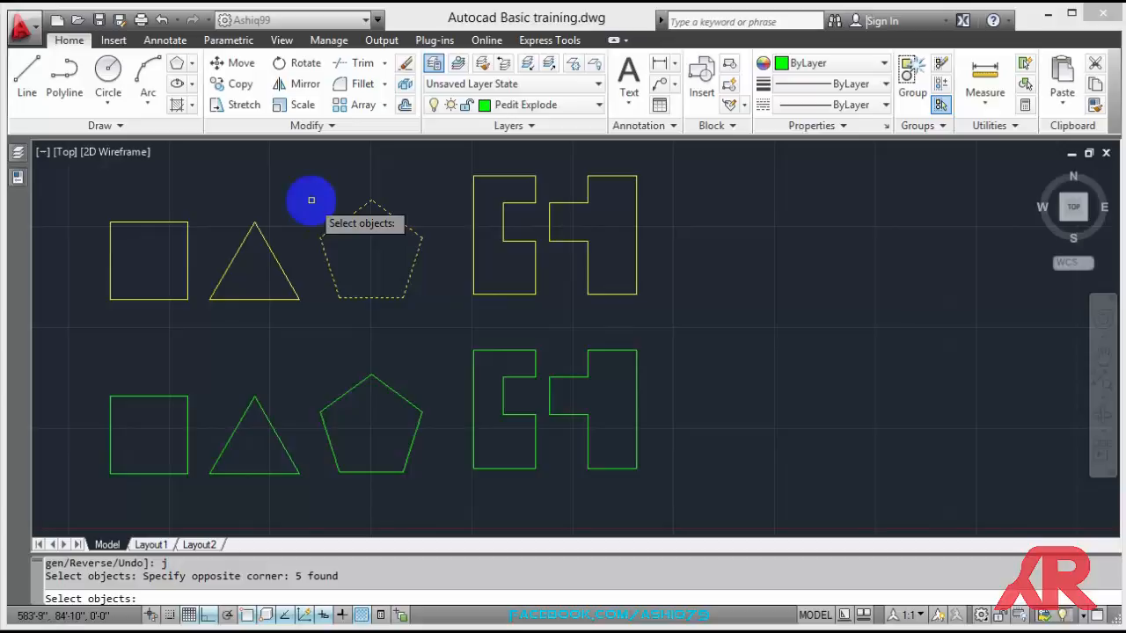
{"action": "key", "text": "Return"}
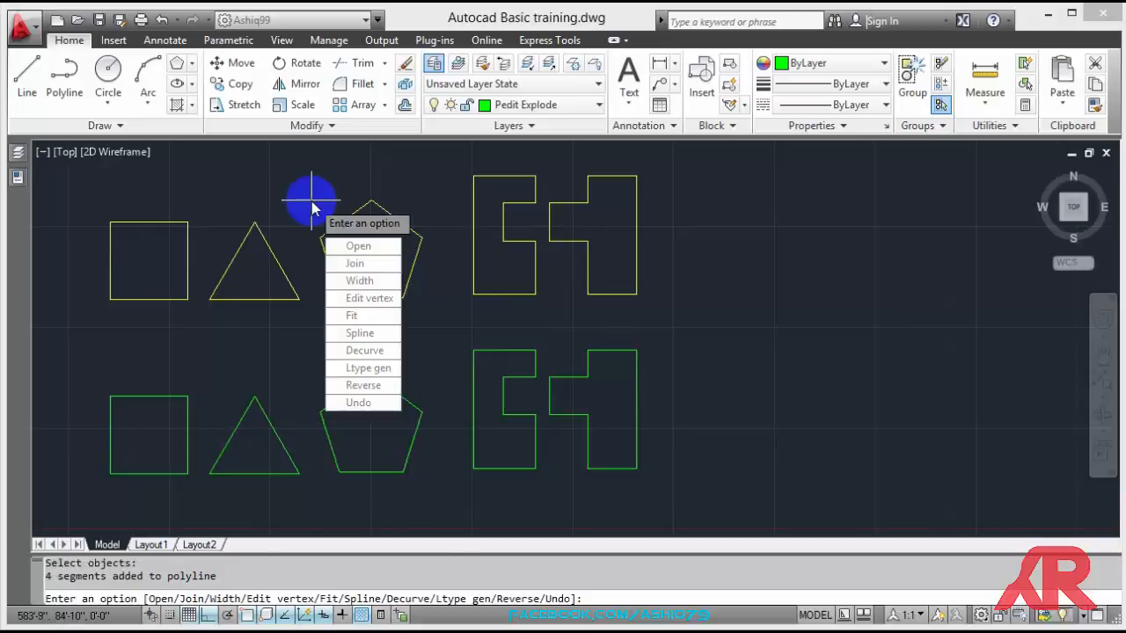
{"action": "key", "text": "Escape"}
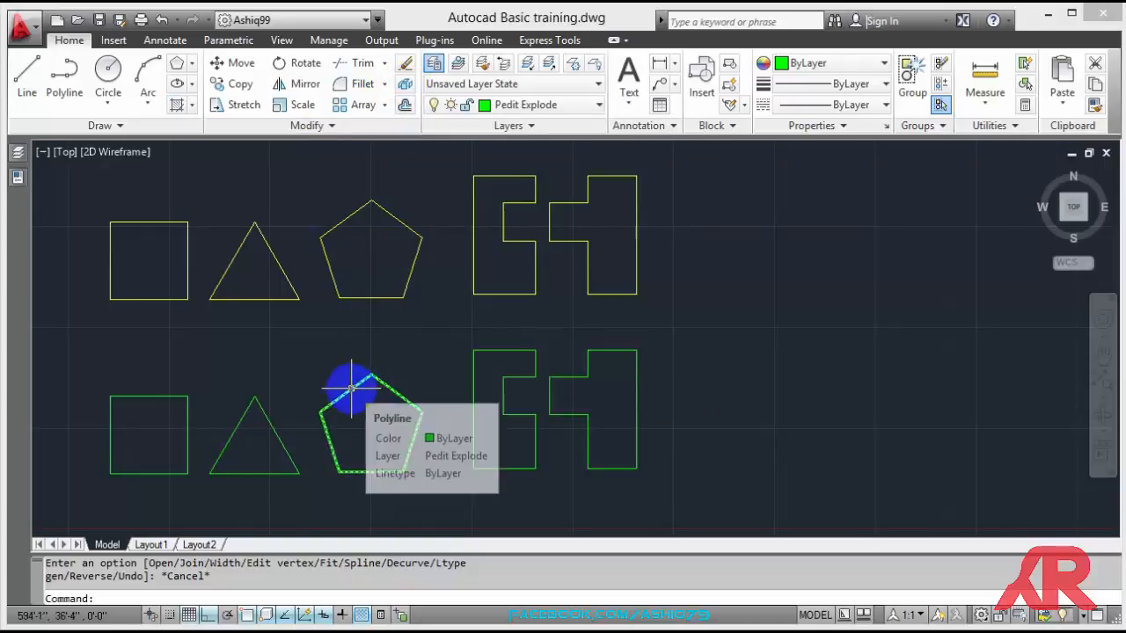
Explode the green pentagon into separate lines and check three of its sides by selecting them individually
{"action": "left_click", "coordinate": [352, 387]}
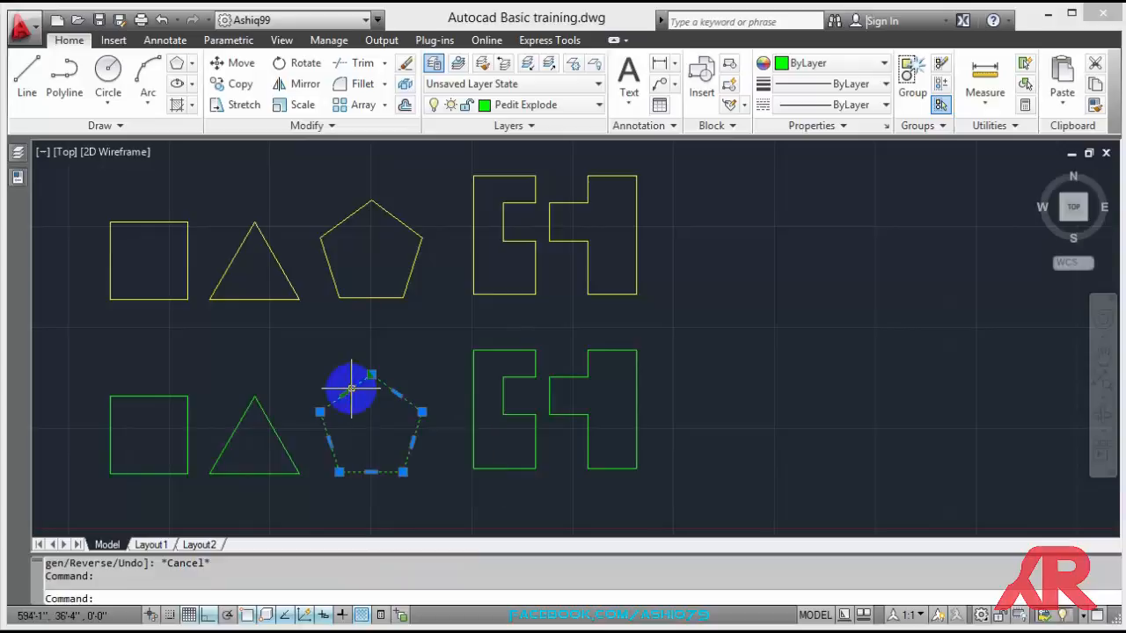
{"action": "left_click", "coordinate": [410, 85]}
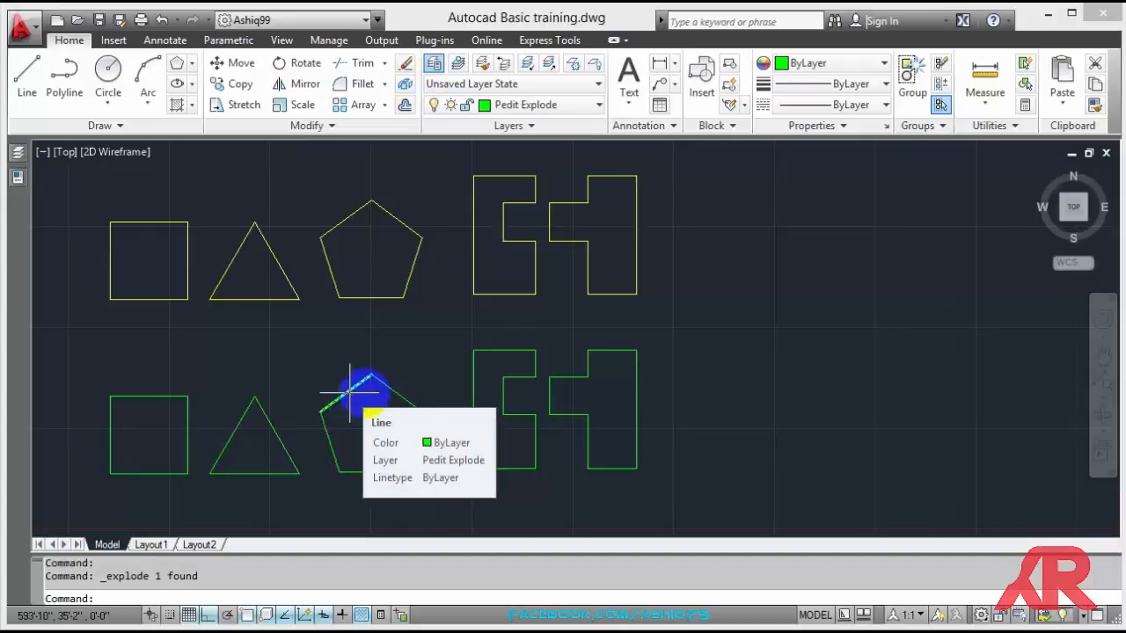
{"action": "left_click", "coordinate": [391, 393]}
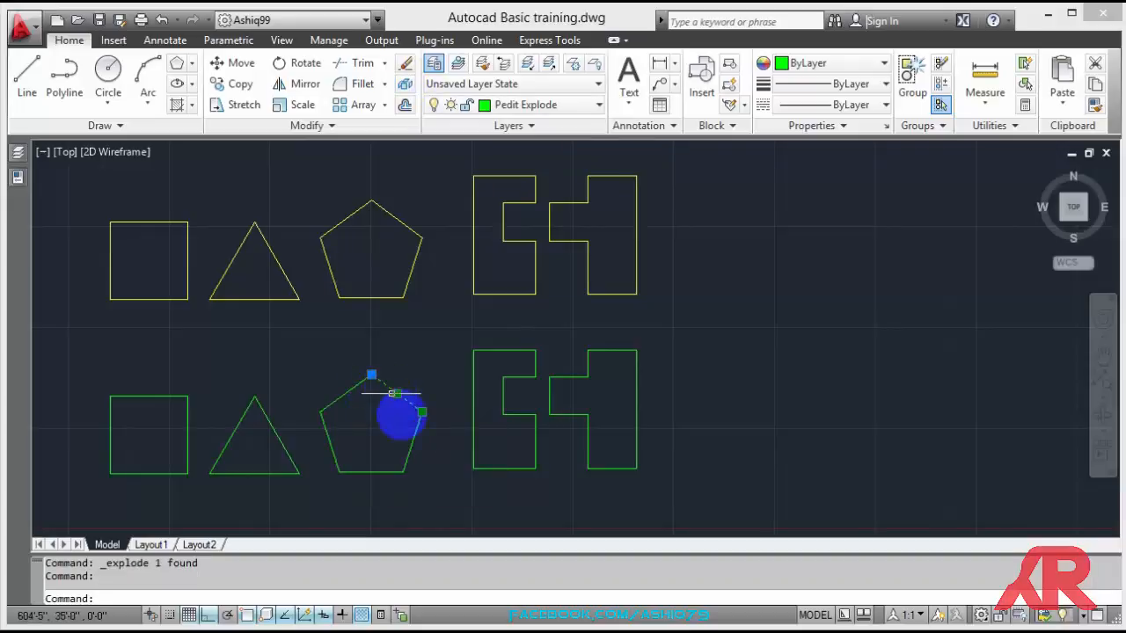
{"action": "left_click", "coordinate": [412, 440]}
{"action": "left_click", "coordinate": [375, 475]}
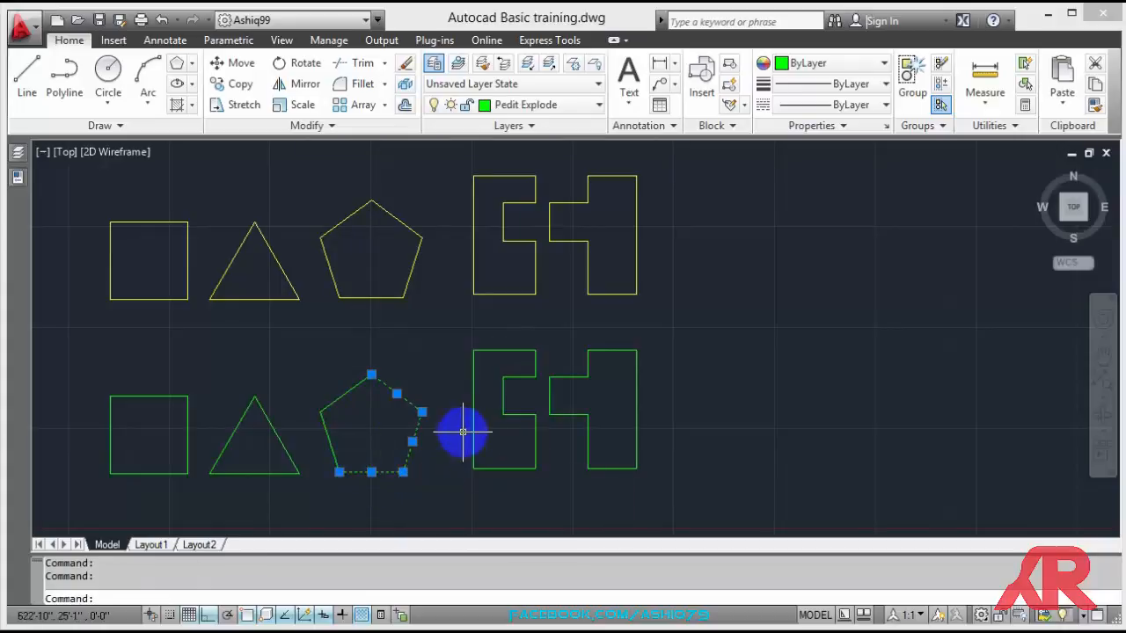
{"action": "key", "text": "Escape"}
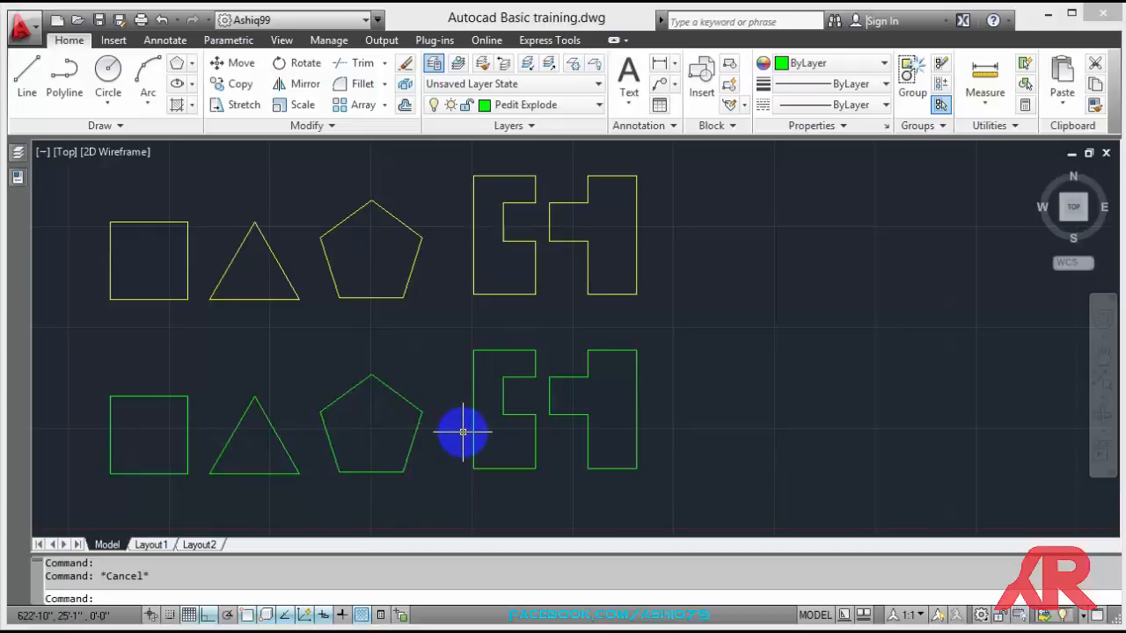
Explode the green C-shaped polyline to the right of the pentagon into separate lines
{"action": "type", "text": "e"}
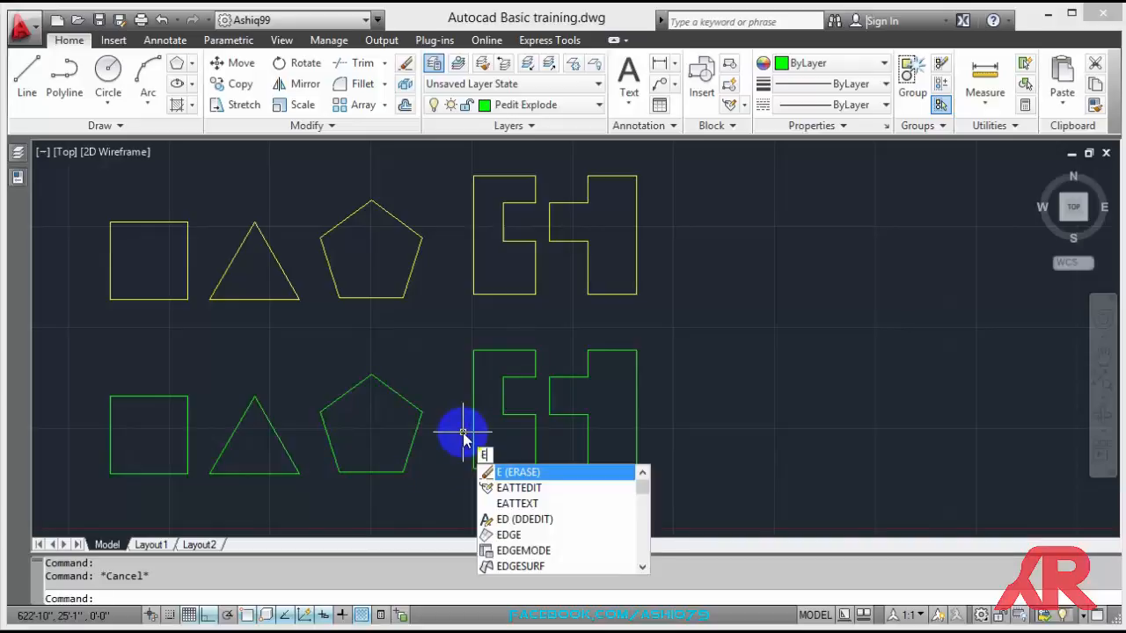
{"action": "type", "text": "x"}
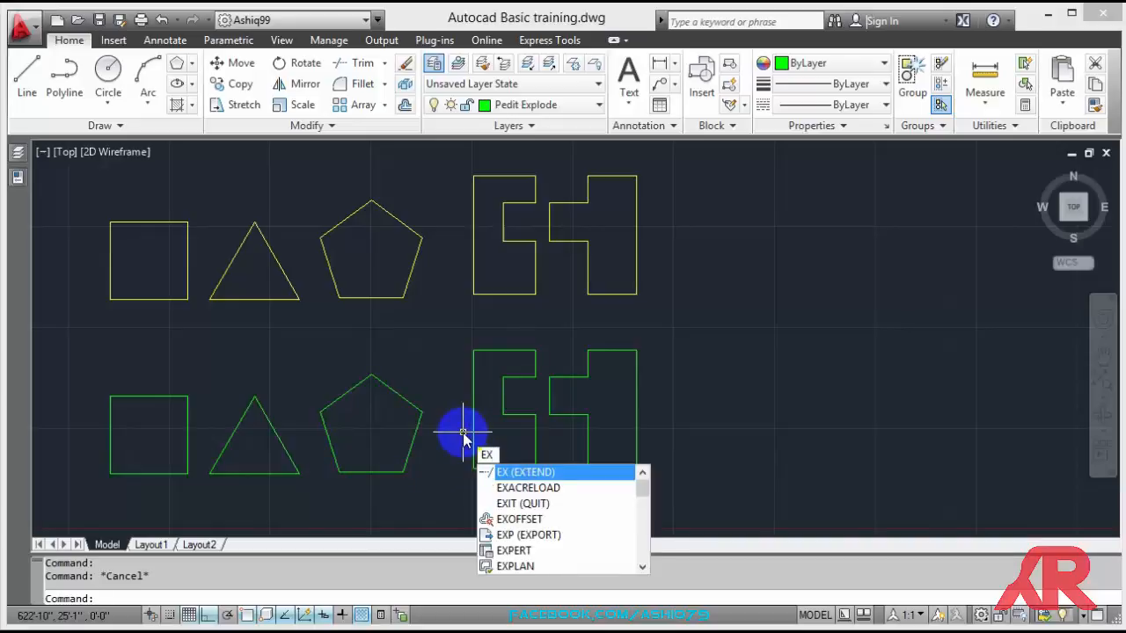
{"action": "type", "text": "p"}
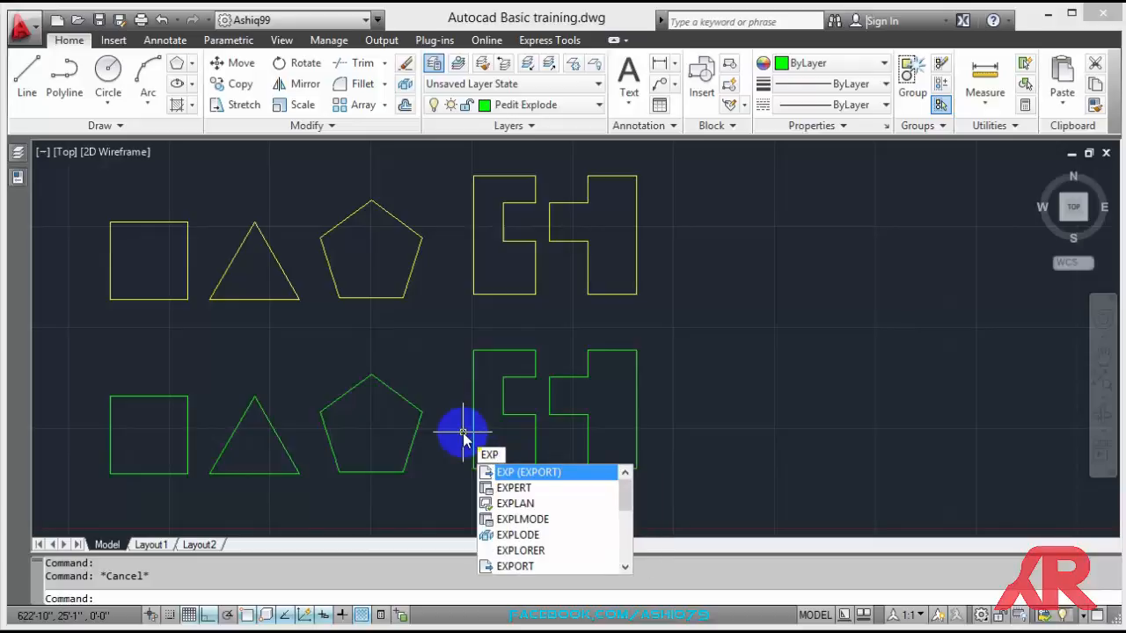
{"action": "type", "text": "lo"}
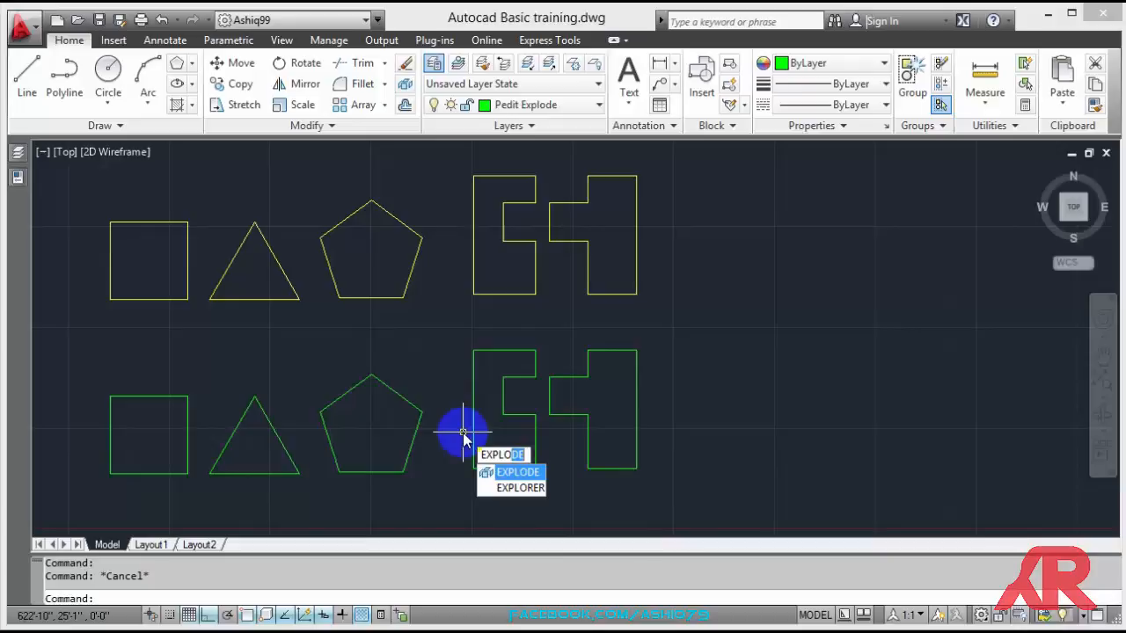
{"action": "key", "text": "Return"}
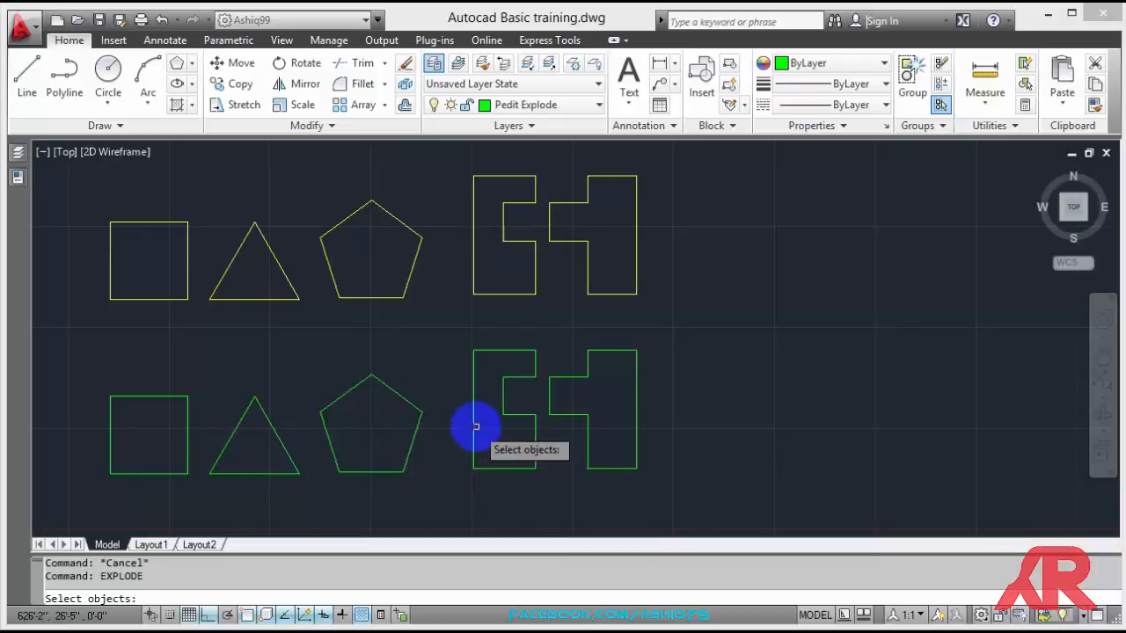
{"action": "left_click", "coordinate": [471, 423]}
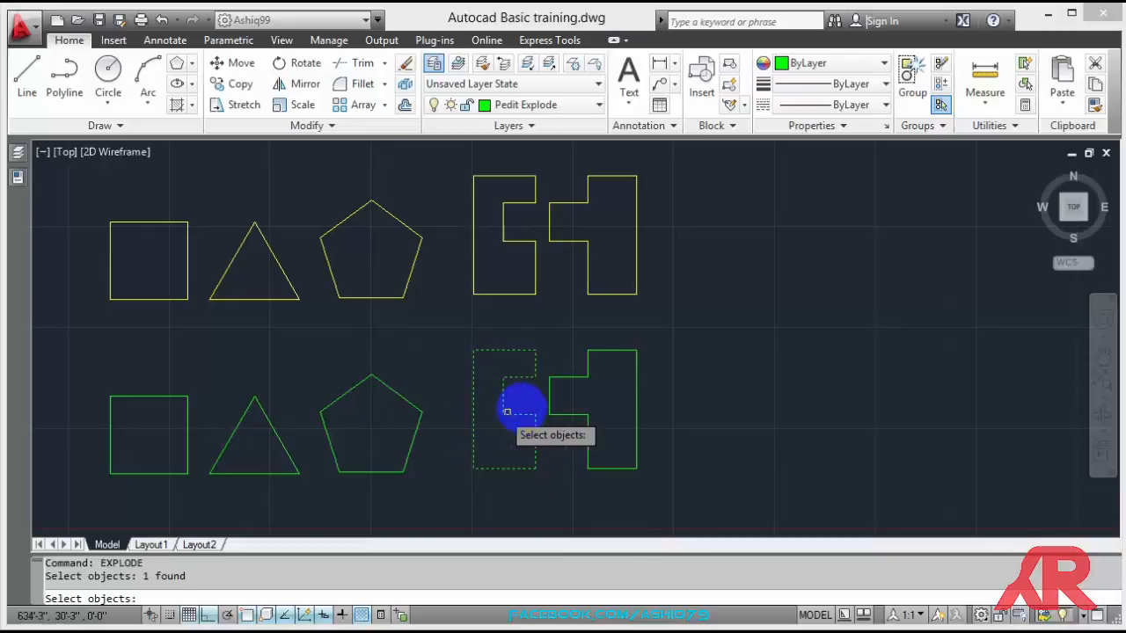
{"action": "key", "text": "Return"}
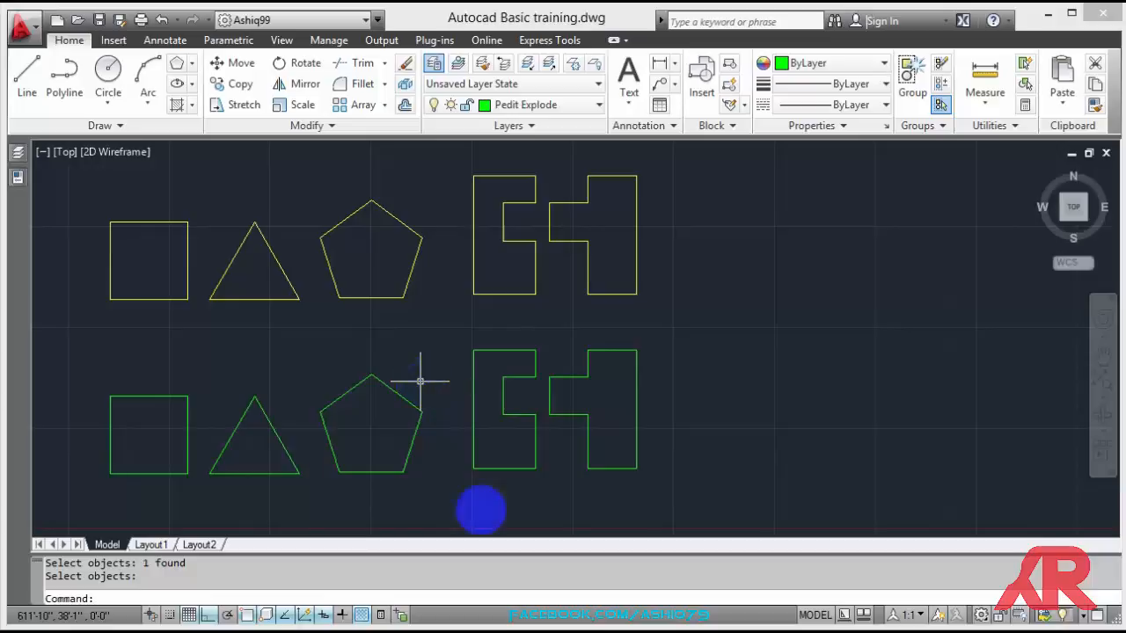
Switch to the drawing Autocad Basic Training 2.dwg and draw a circle of about 3' radius left of the standalone door symbol
{"action": "mouse_move", "coordinate": [493, 631]}
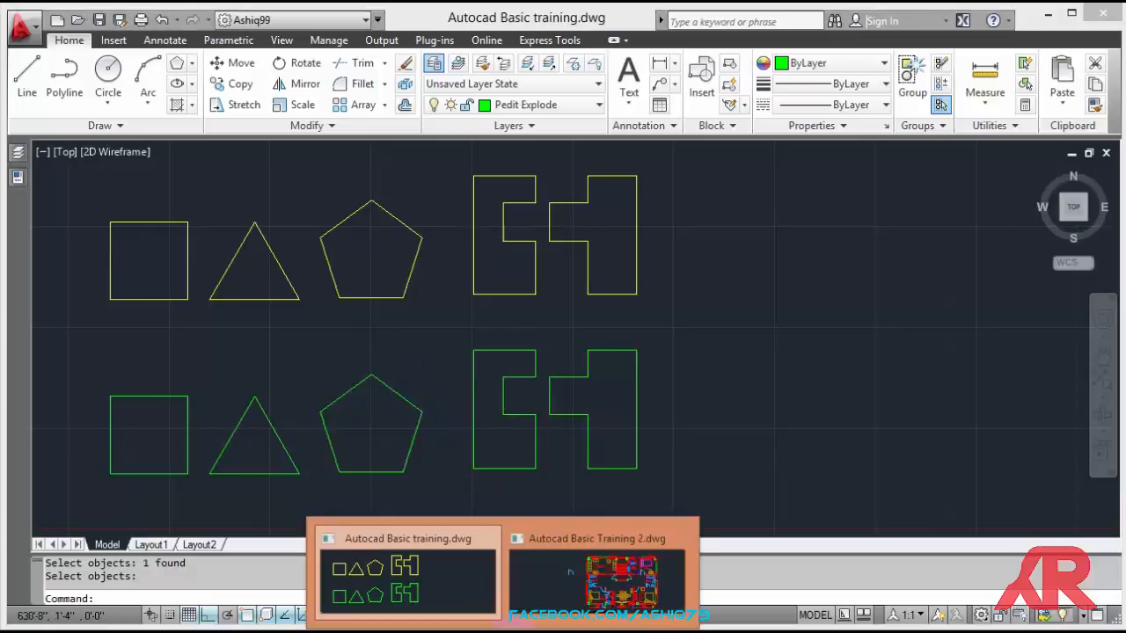
{"action": "left_click", "coordinate": [558, 568]}
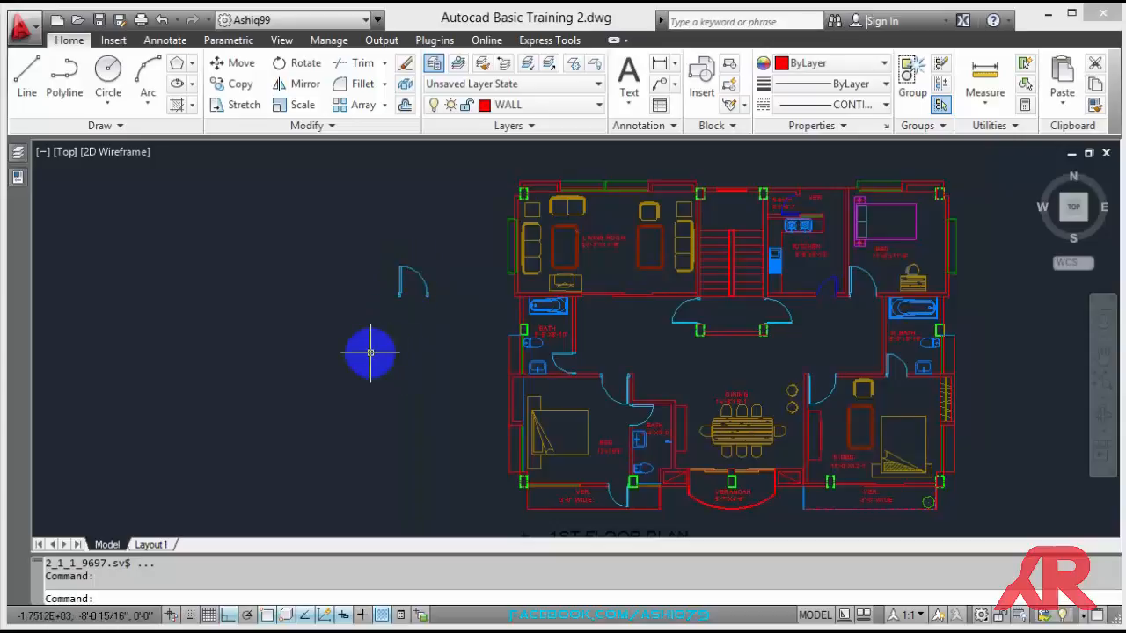
{"action": "scroll", "coordinate": [332, 272], "scroll_direction": "up", "scroll_amount": 5}
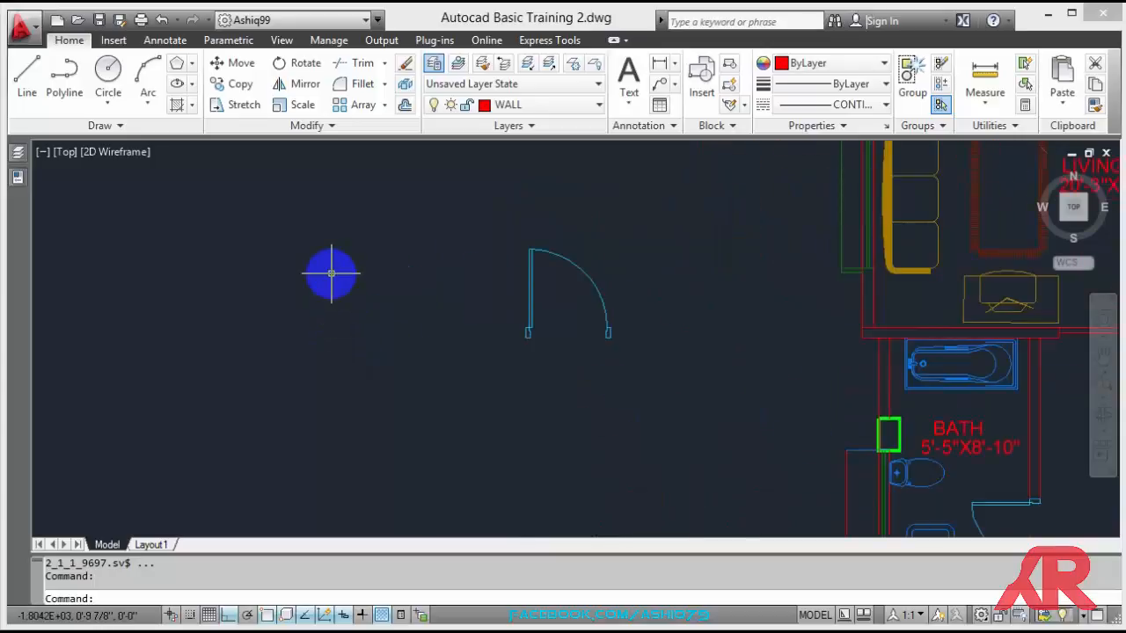
{"action": "scroll", "coordinate": [325, 227], "scroll_direction": "up", "scroll_amount": 2}
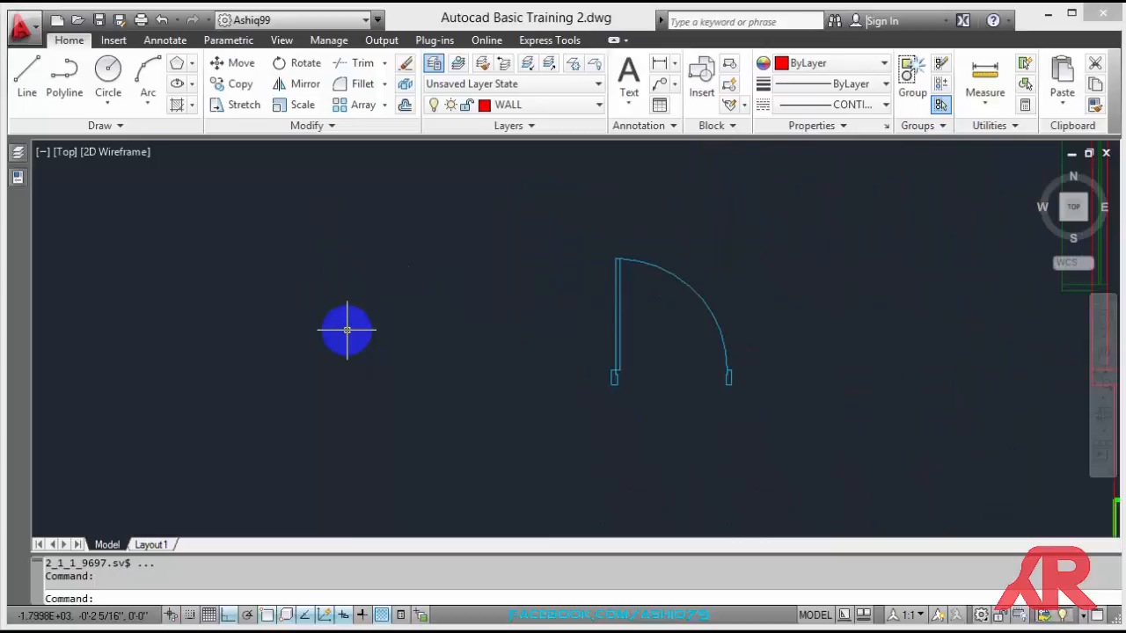
{"action": "type", "text": "ci"}
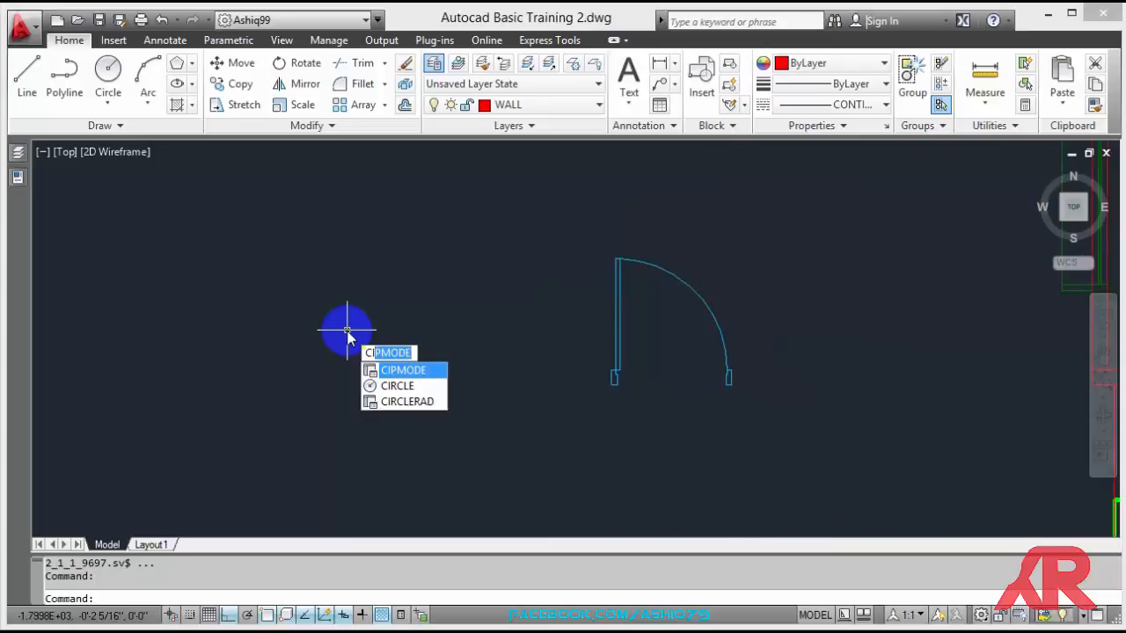
{"action": "key", "text": "BackSpace"}
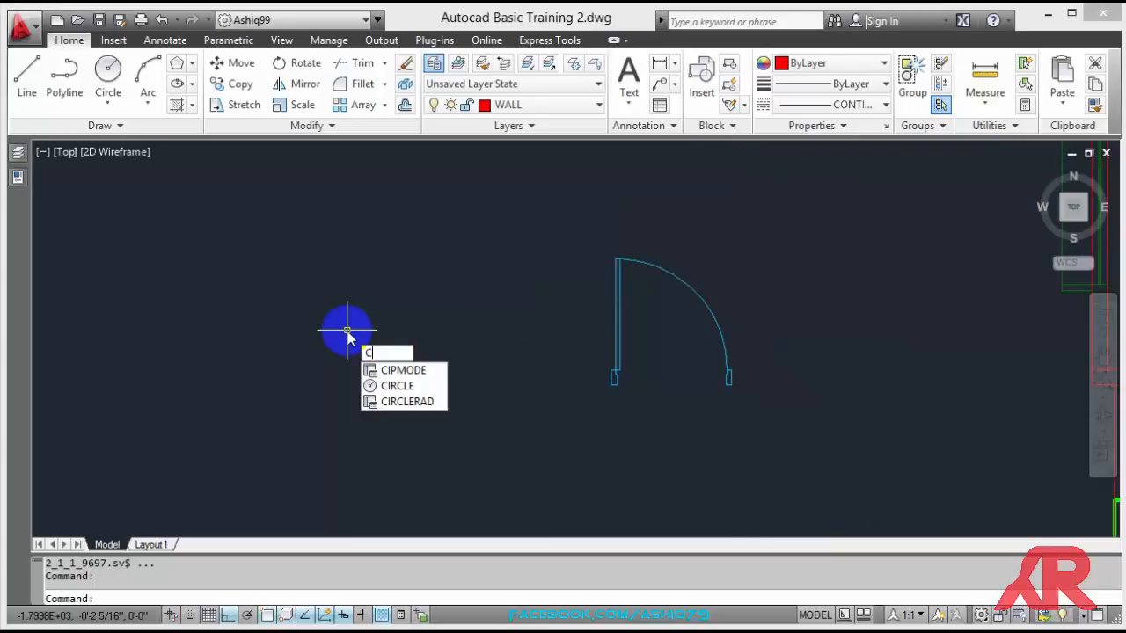
{"action": "key", "text": "BackSpace"}
{"action": "key", "text": "Return"}
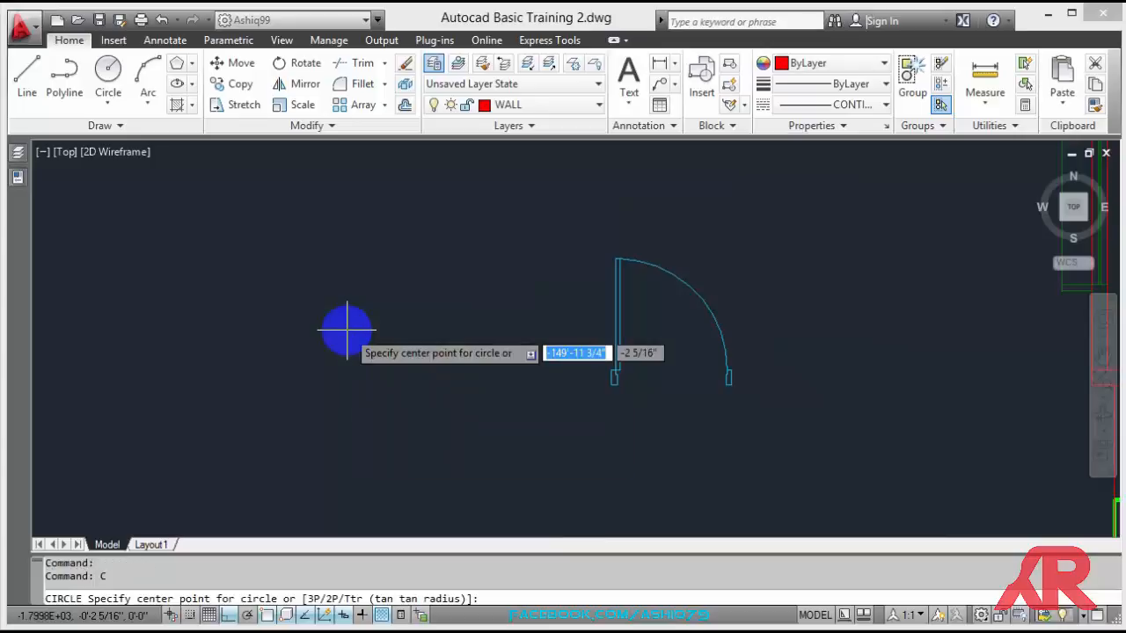
{"action": "left_click", "coordinate": [340, 378]}
{"action": "left_click", "coordinate": [446, 353]}
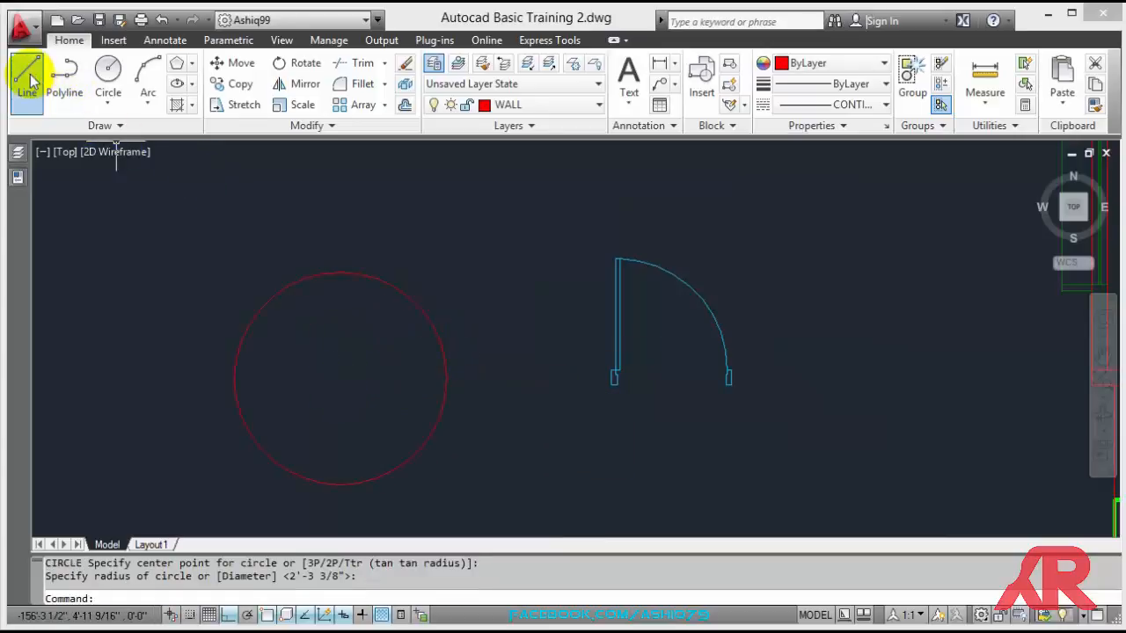
Draw a horizontal line from the circle's center to its right edge using the Perpendicular object snap
{"action": "left_click", "coordinate": [29, 79]}
{"action": "left_click", "coordinate": [341, 378]}
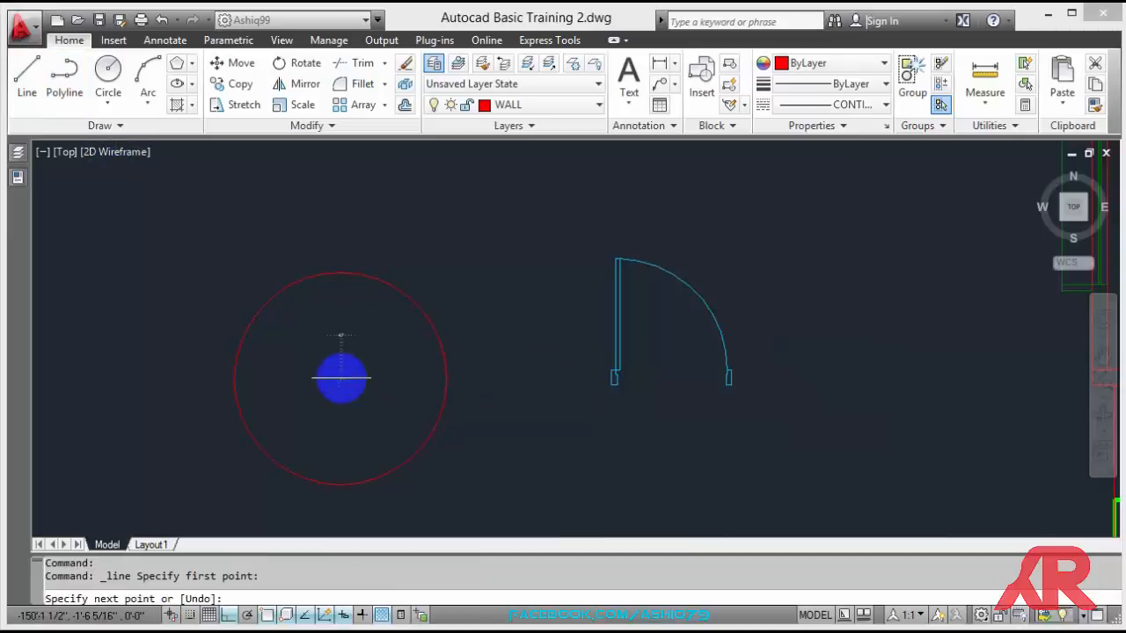
{"action": "right_click", "coordinate": [419, 373], "text": "shift"}
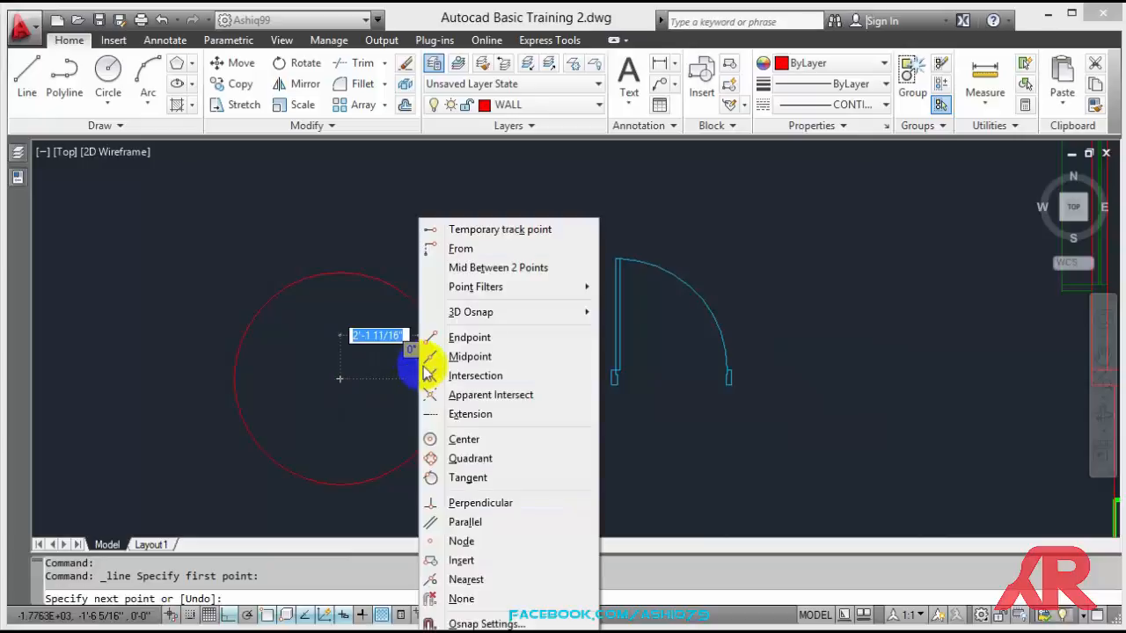
{"action": "left_click", "coordinate": [471, 502]}
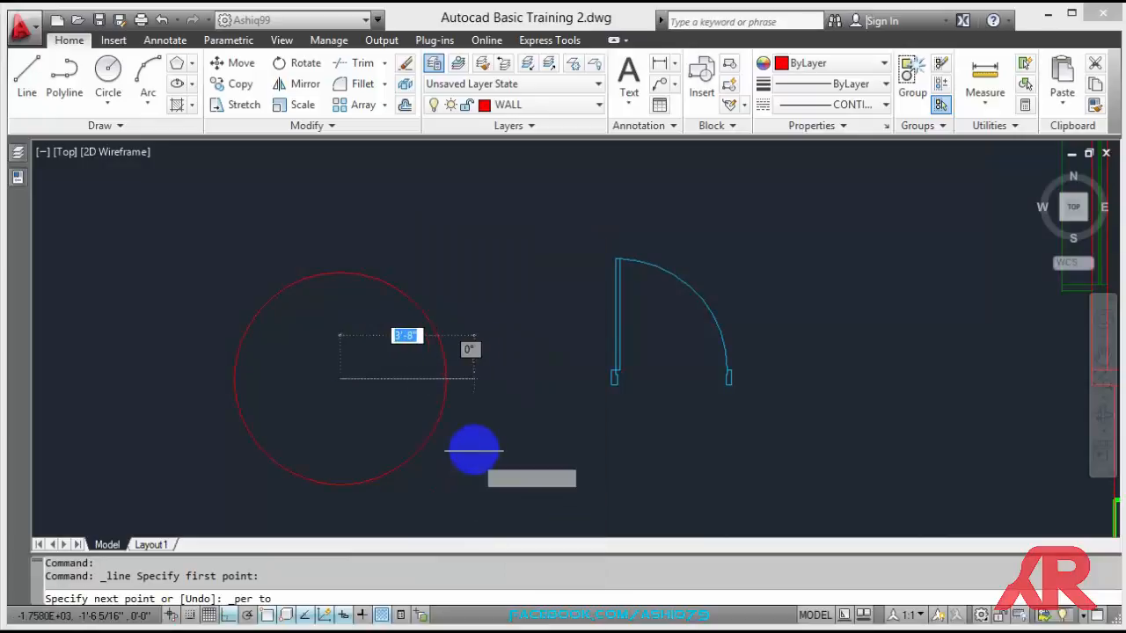
{"action": "left_click", "coordinate": [446, 378]}
{"action": "key", "text": "Escape"}
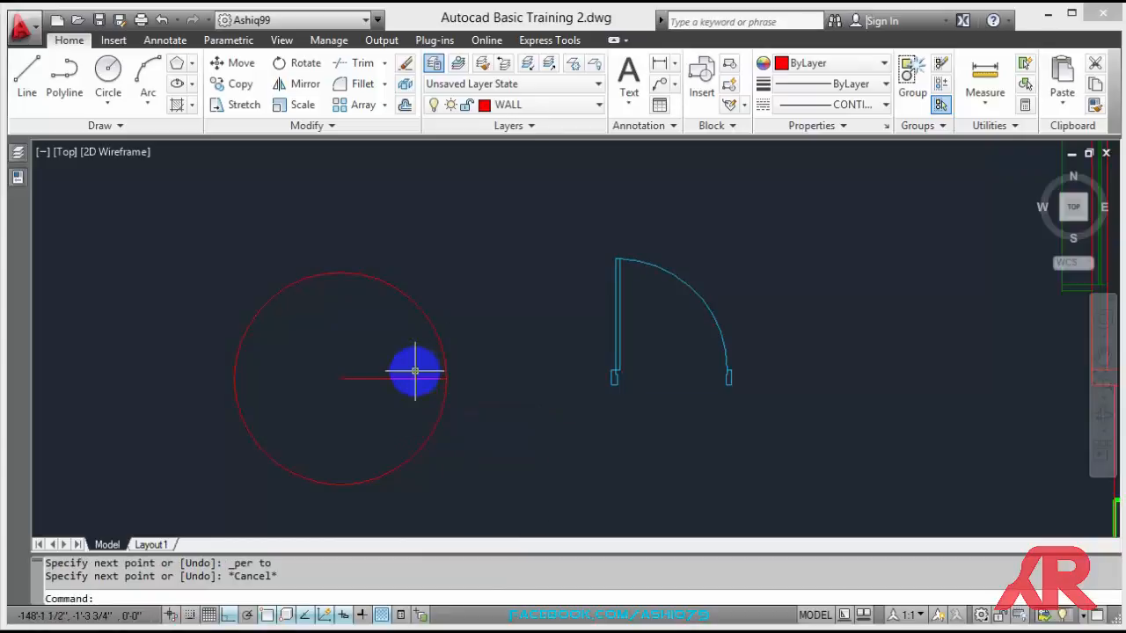
Draw a vertical line from the circle's center up to its top edge with Ortho turned off
{"action": "key", "text": "Return"}
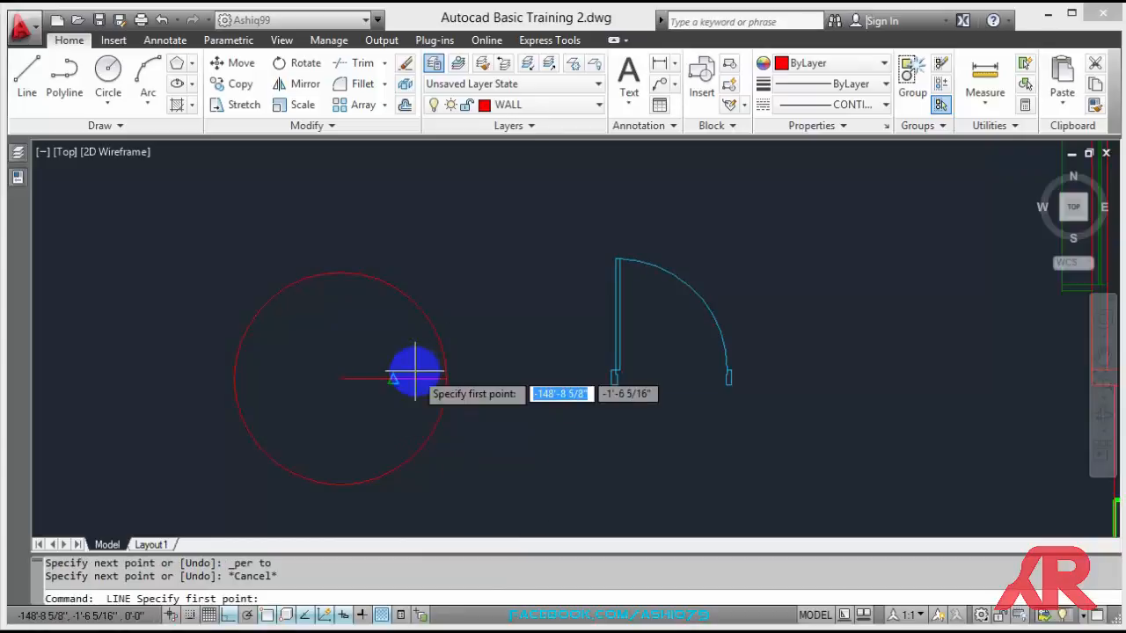
{"action": "left_click", "coordinate": [341, 378]}
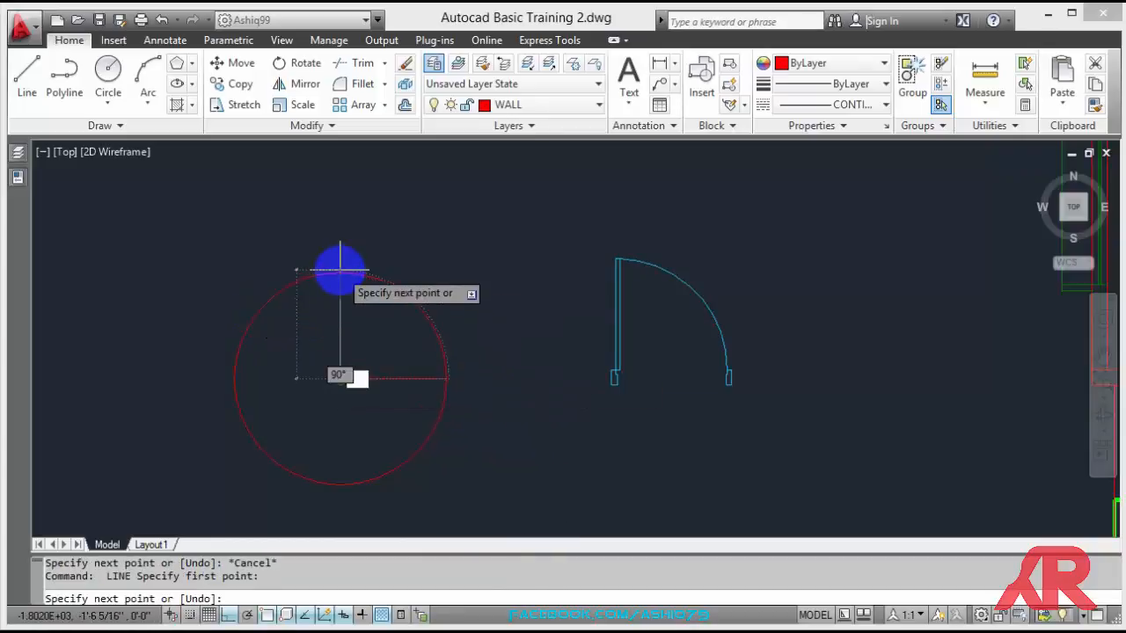
{"action": "key", "text": "F8"}
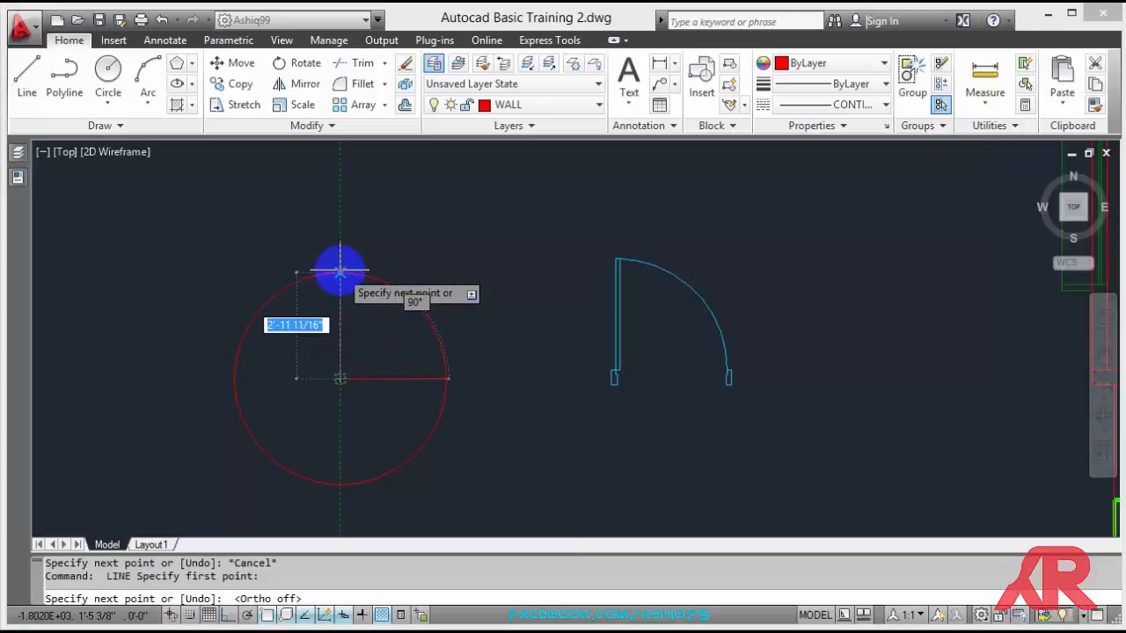
{"action": "left_click", "coordinate": [340, 271]}
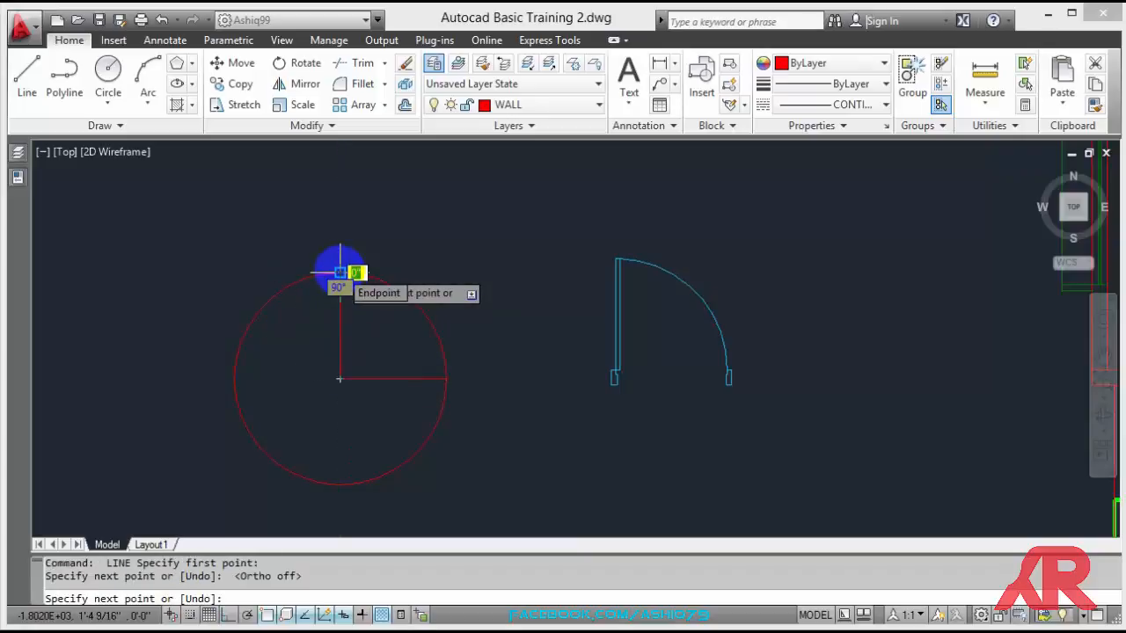
{"action": "key", "text": "Escape"}
Offset the vertical radius line 1" to the right to form the door leaf's thickness
{"action": "left_click", "coordinate": [341, 308]}
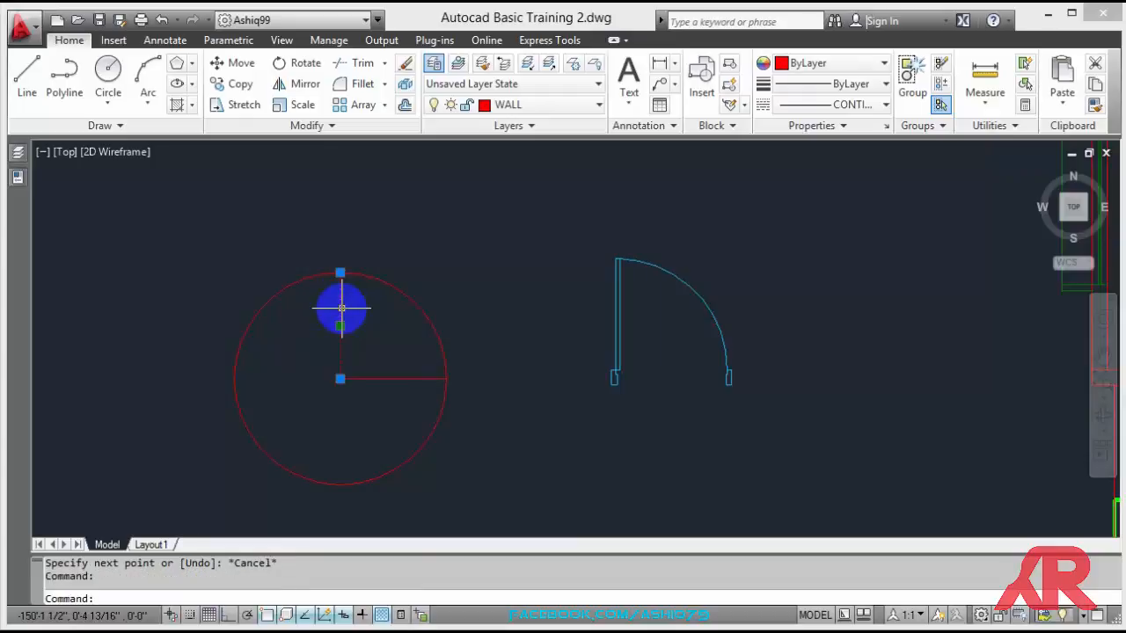
{"action": "type", "text": "o"}
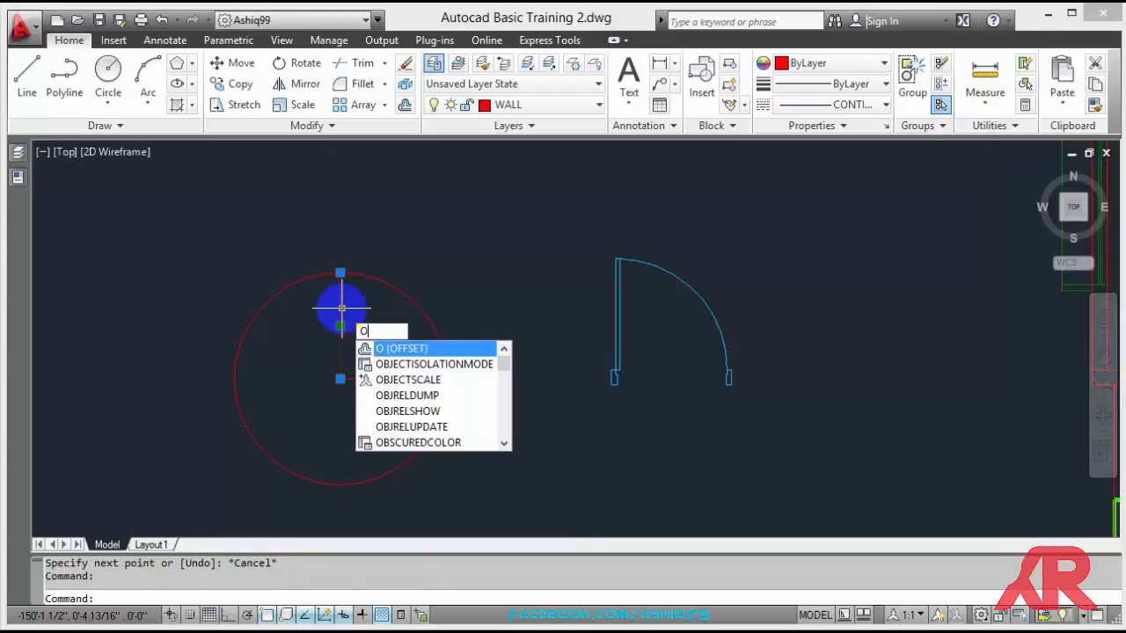
{"action": "key", "text": "Return"}
{"action": "key", "text": "Return"}
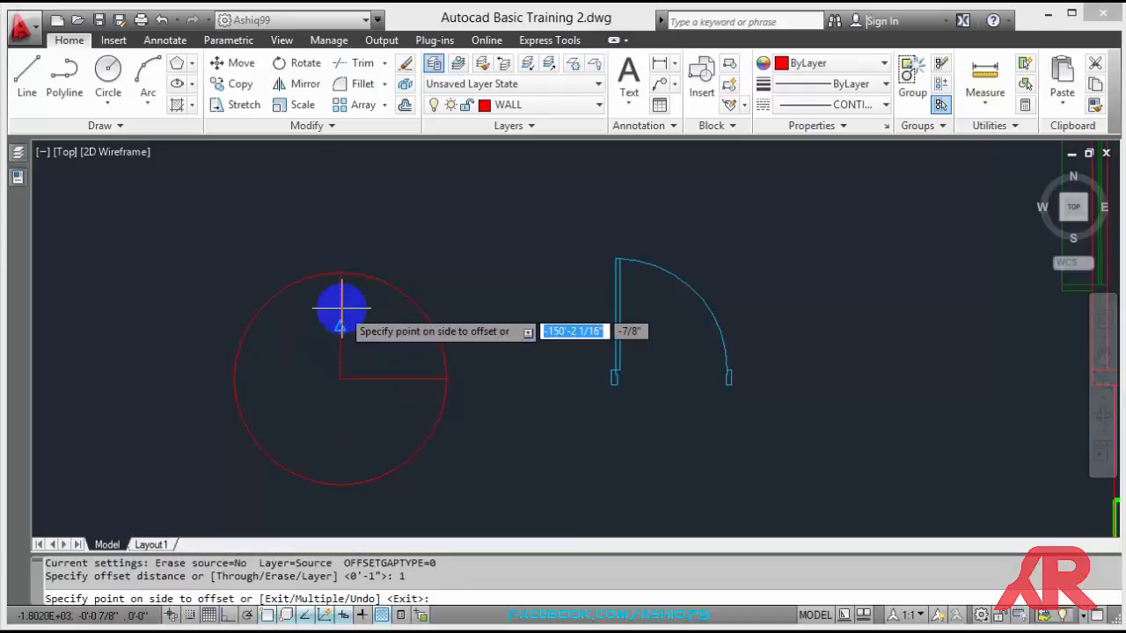
{"action": "left_click", "coordinate": [353, 322]}
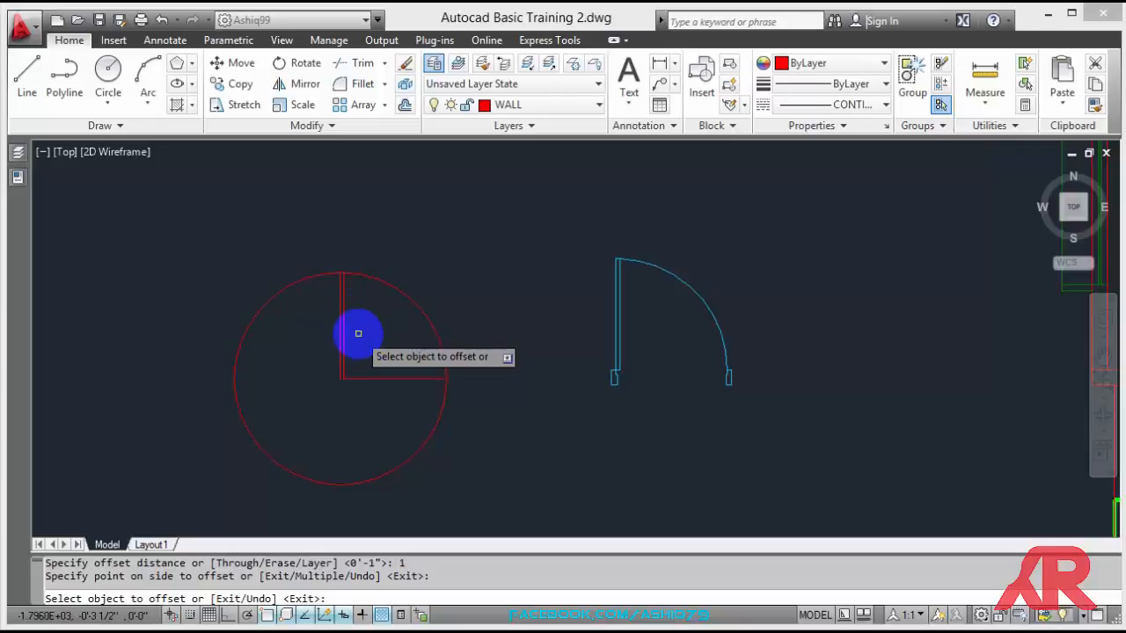
{"action": "key", "text": "Escape"}
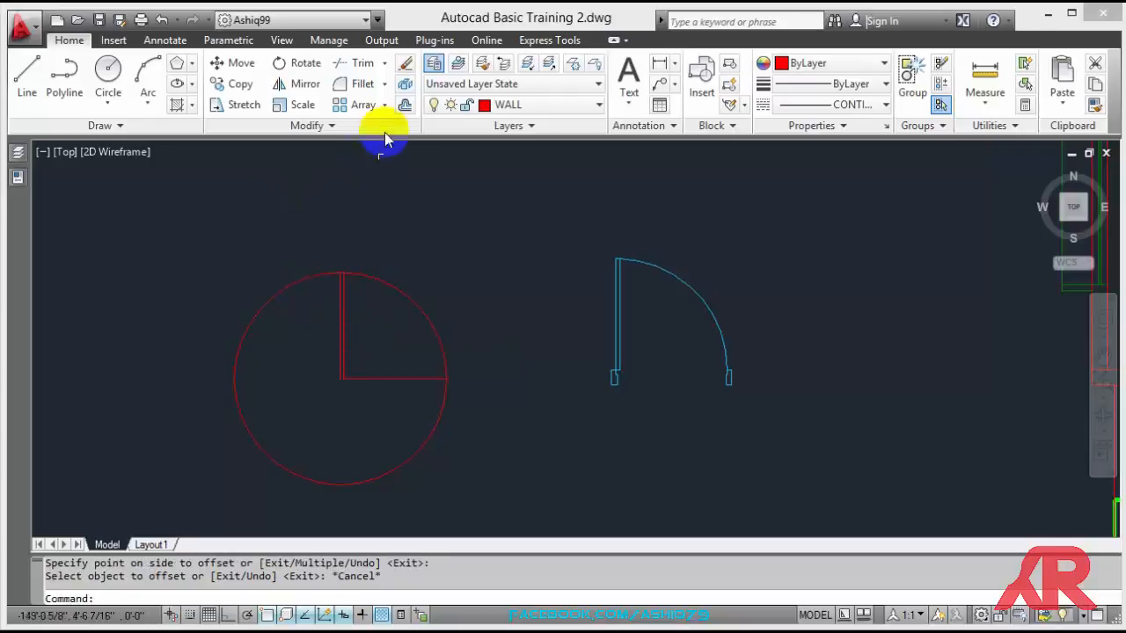
Trim the circle against the radius lines so that only the upper-right quarter arc remains
{"action": "left_click", "coordinate": [363, 64]}
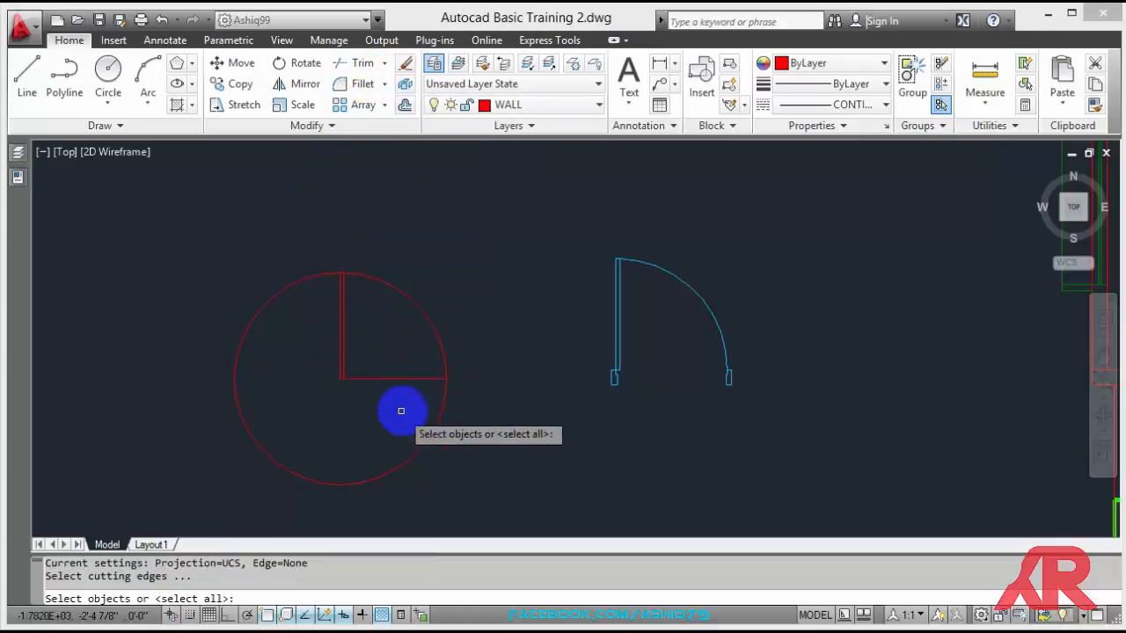
{"action": "left_click", "coordinate": [412, 373]}
{"action": "left_click", "coordinate": [309, 300]}
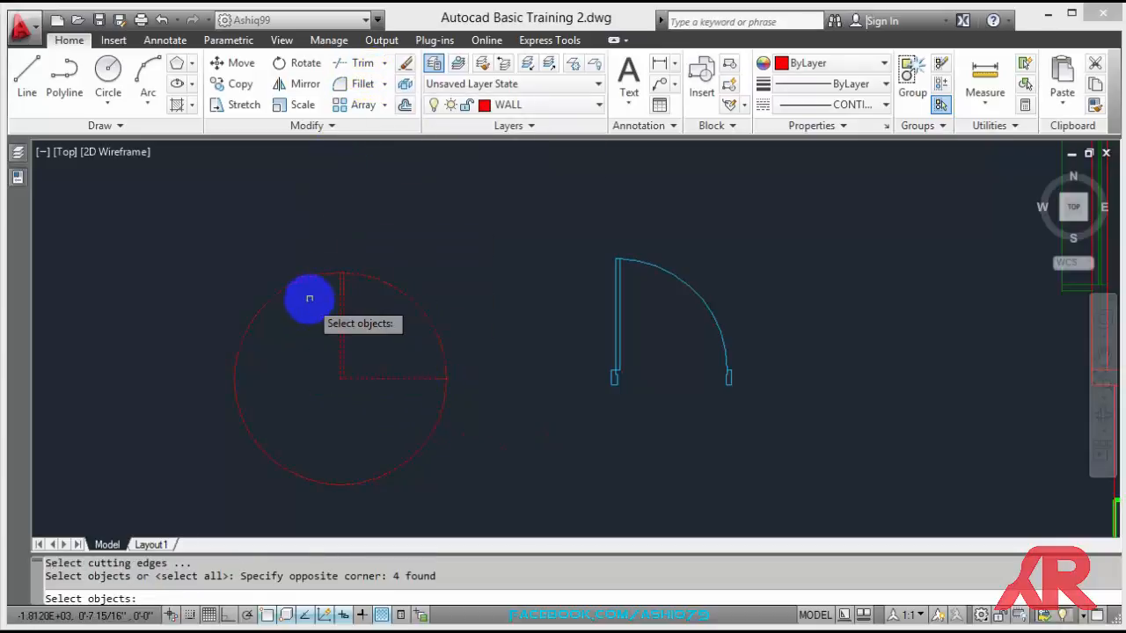
{"action": "key", "text": "Return"}
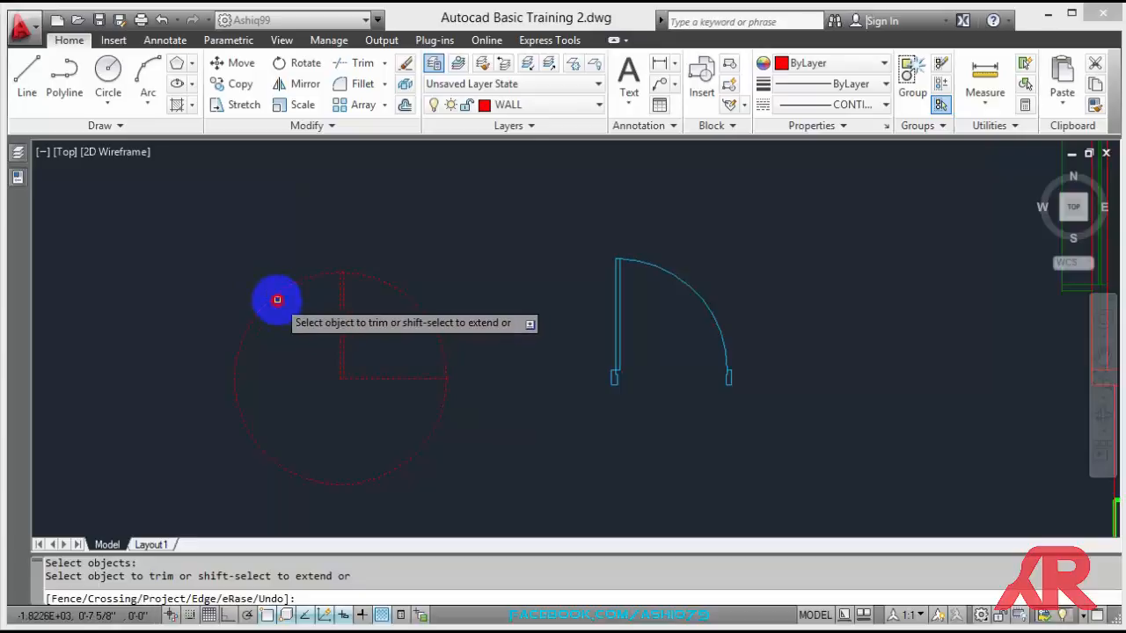
{"action": "left_click", "coordinate": [276, 302]}
{"action": "left_click", "coordinate": [265, 284]}
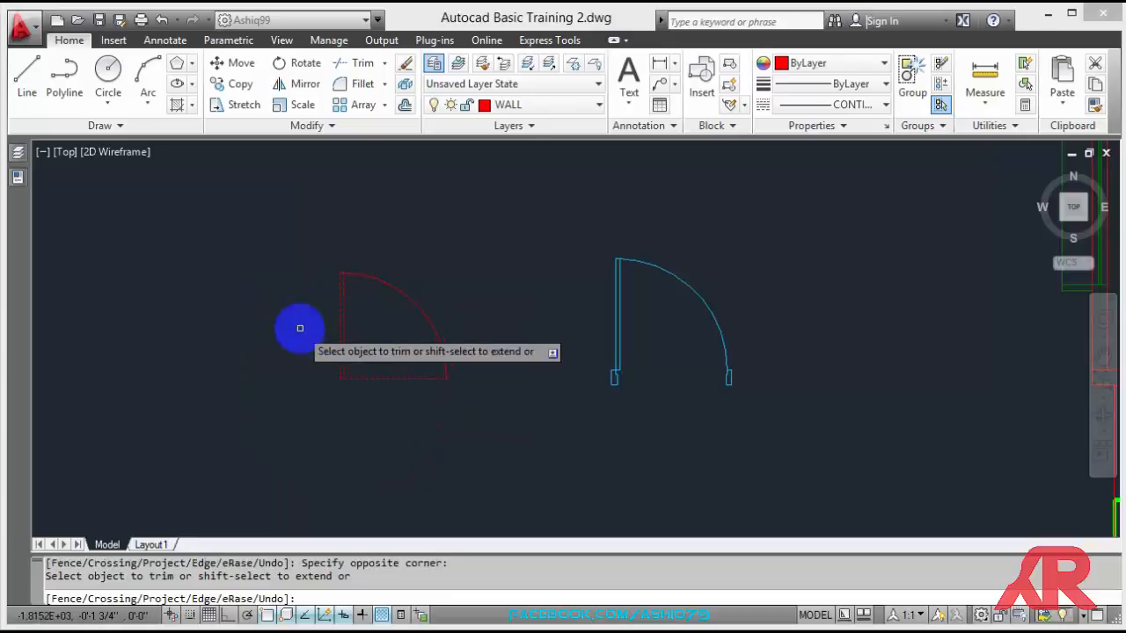
{"action": "key", "text": "Escape"}
Erase the horizontal line at the base of the quarter arc
{"action": "scroll", "coordinate": [307, 317], "scroll_direction": "up", "scroll_amount": 3}
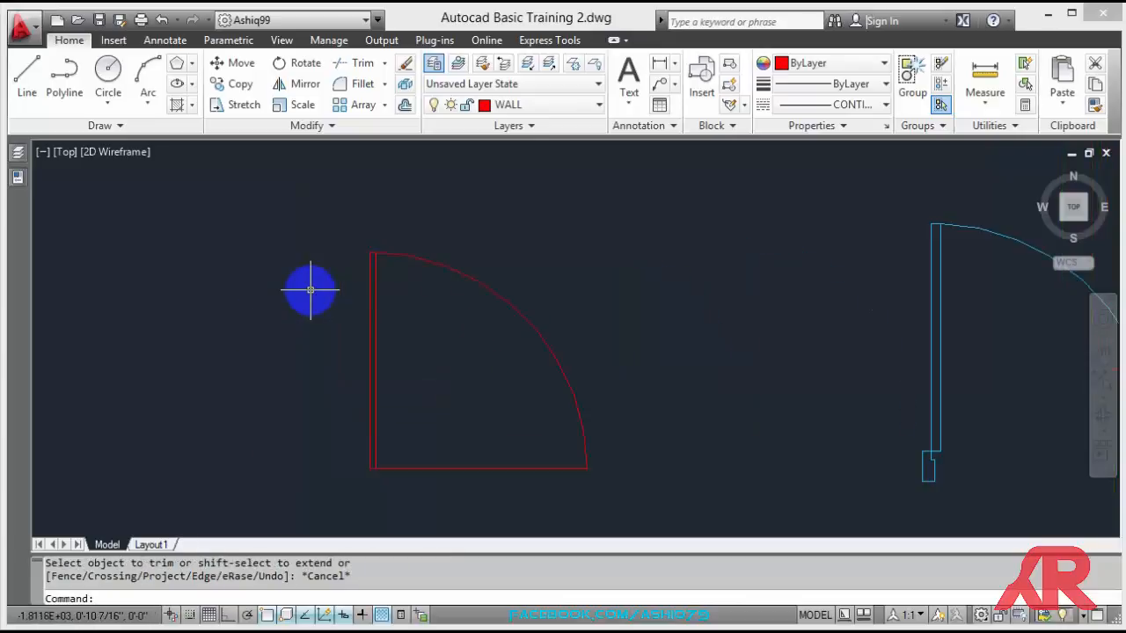
{"action": "left_click", "coordinate": [421, 466]}
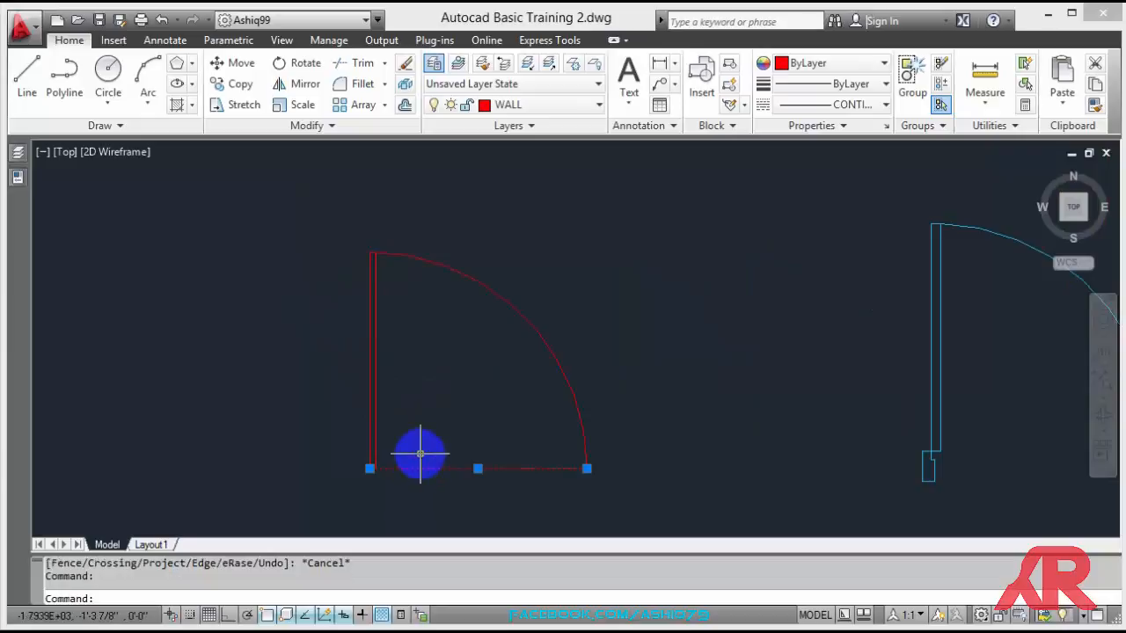
{"action": "key", "text": "Delete"}
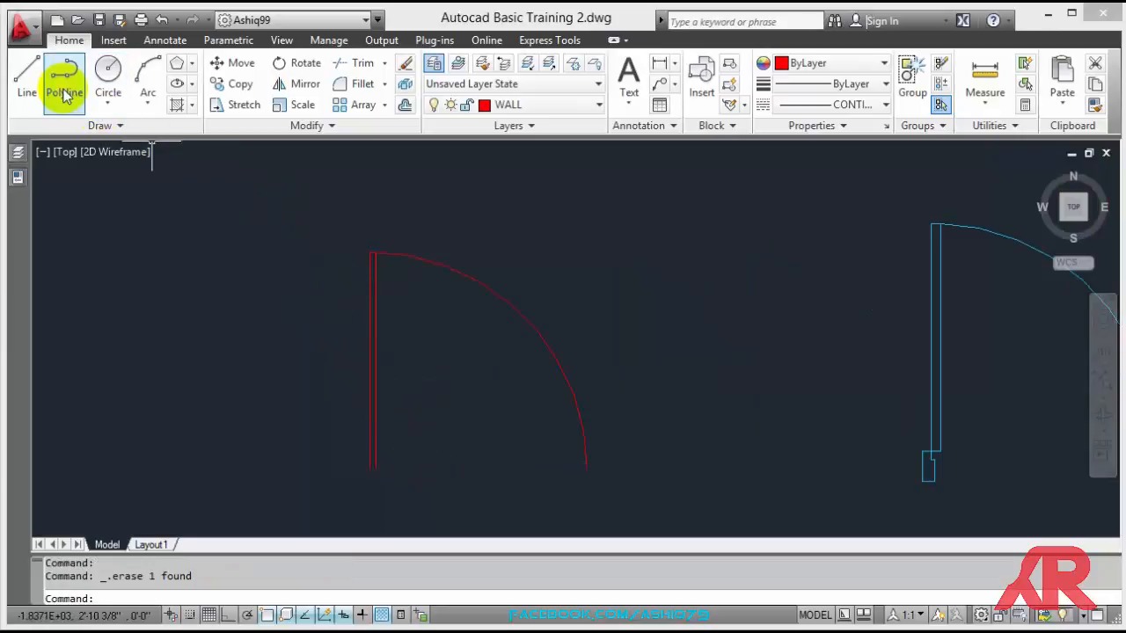
Draw a short line closing the bottom end of the red door leaf between its two vertical lines
{"action": "left_click", "coordinate": [26, 72]}
{"action": "left_click", "coordinate": [369, 467]}
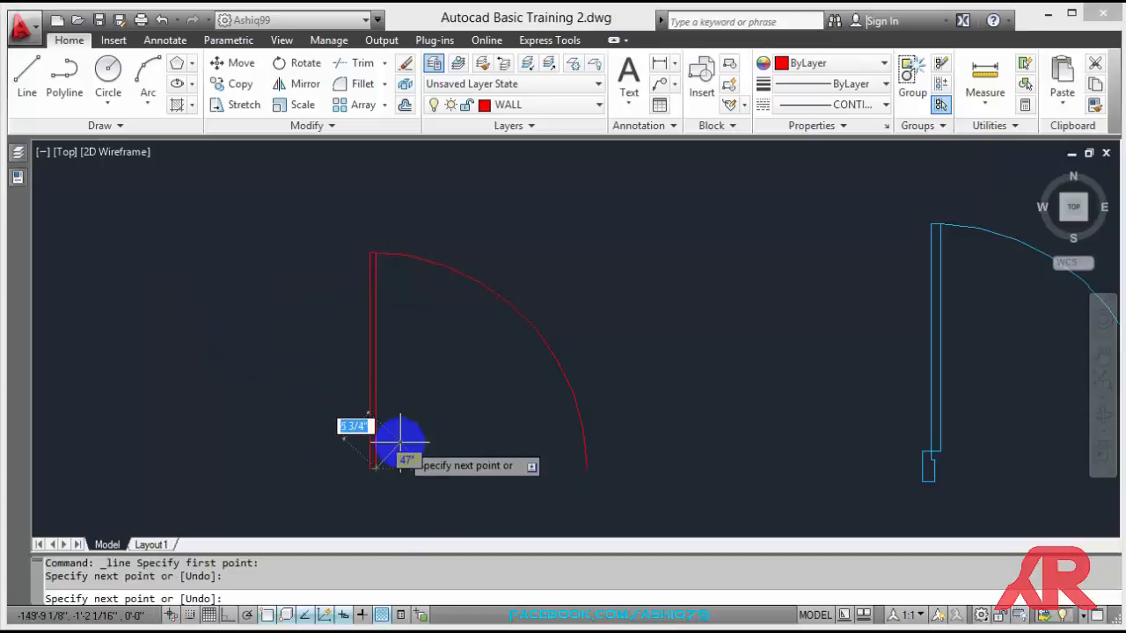
{"action": "key", "text": "Escape"}
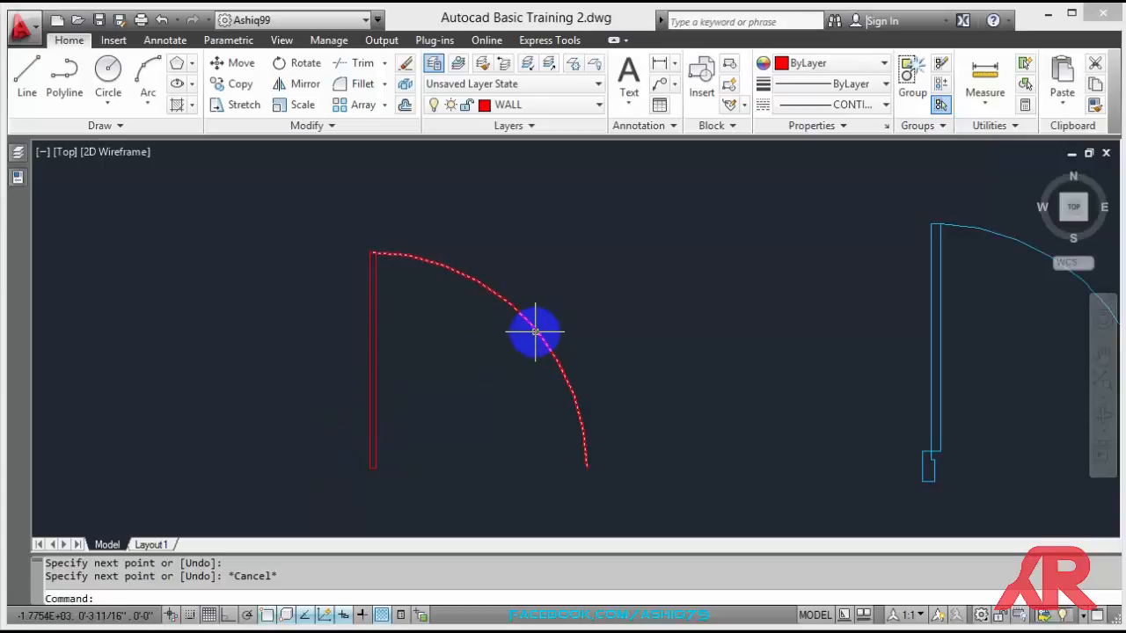
Convert the left vertical line of the red door leaf into a polyline with PEDIT
{"action": "scroll", "coordinate": [409, 359], "scroll_direction": "down", "scroll_amount": 5}
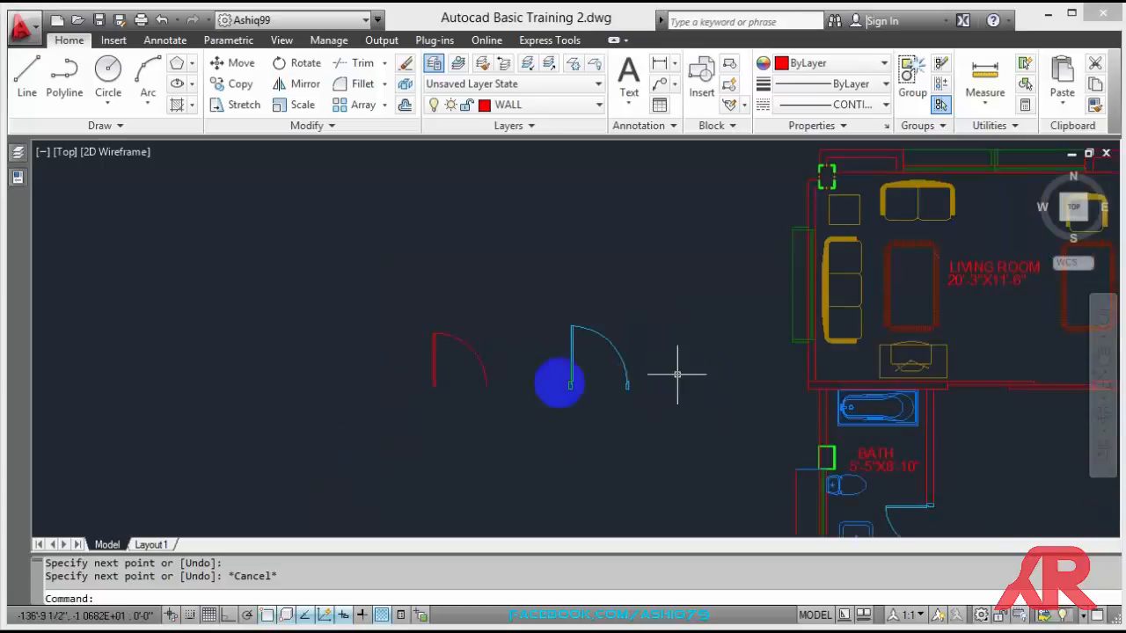
{"action": "scroll", "coordinate": [422, 349], "scroll_direction": "up", "scroll_amount": 3}
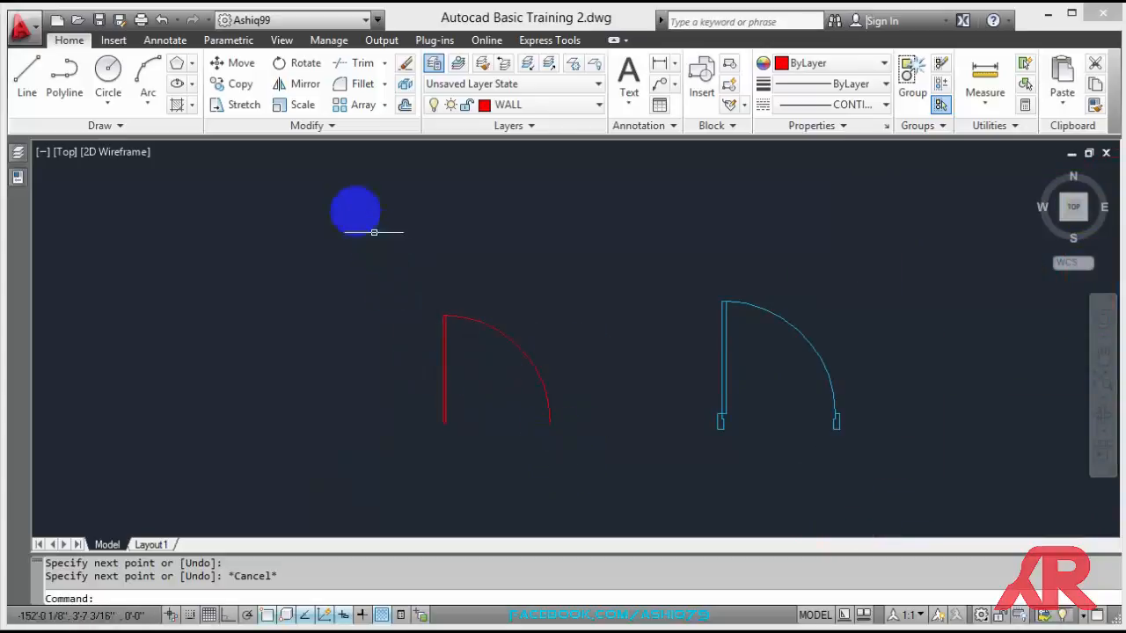
{"action": "left_click", "coordinate": [333, 126]}
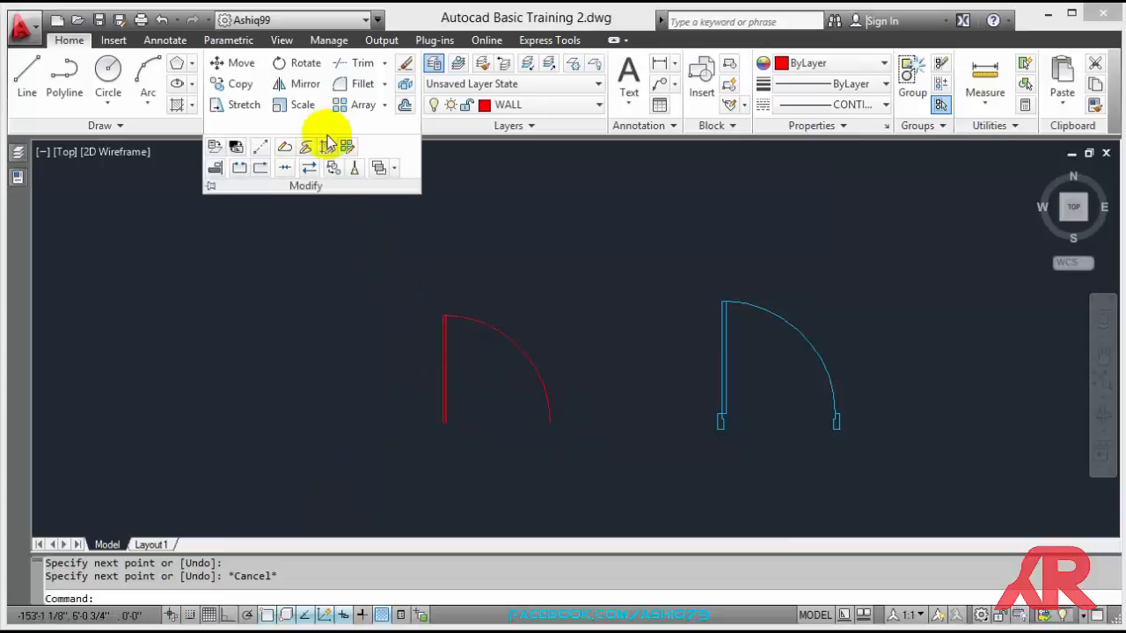
{"action": "left_click", "coordinate": [284, 150]}
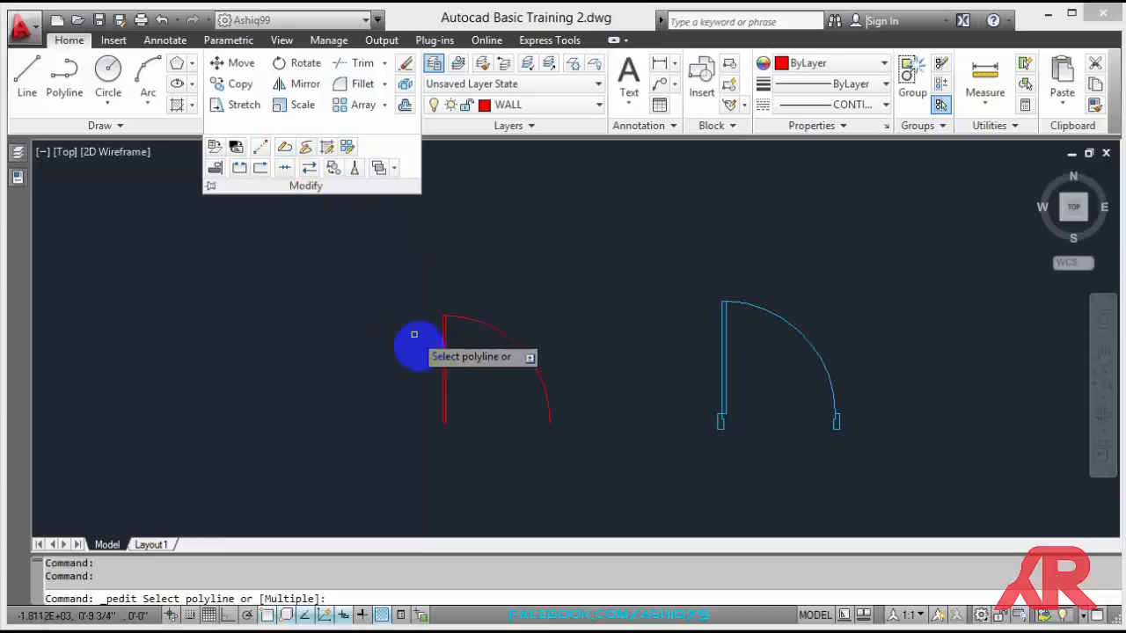
{"action": "left_click", "coordinate": [442, 394]}
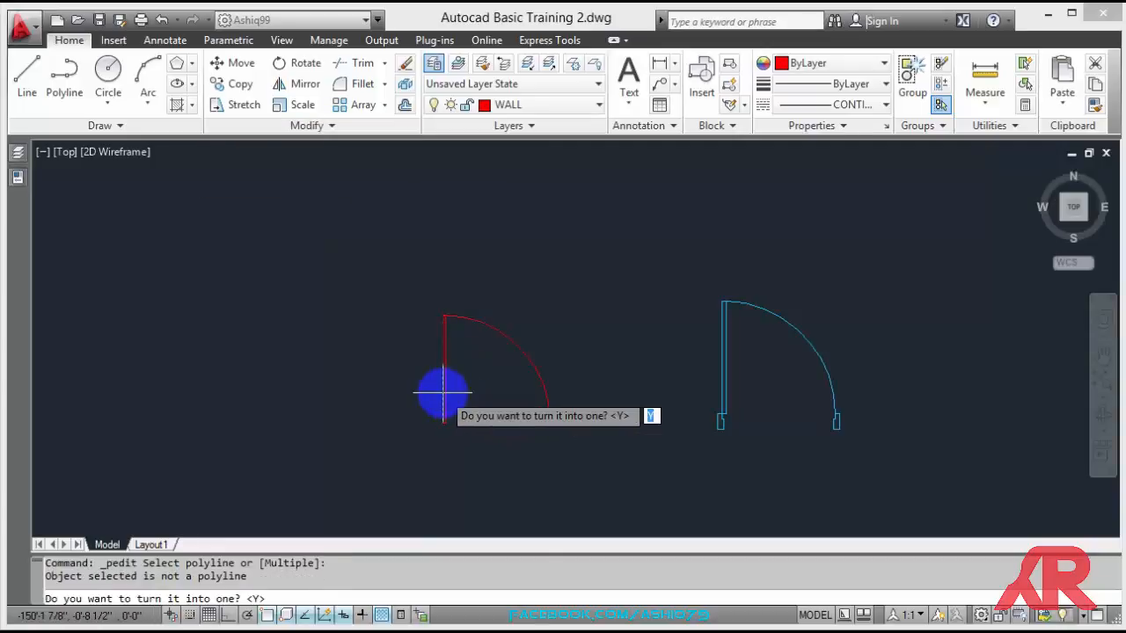
{"action": "key", "text": "Return"}
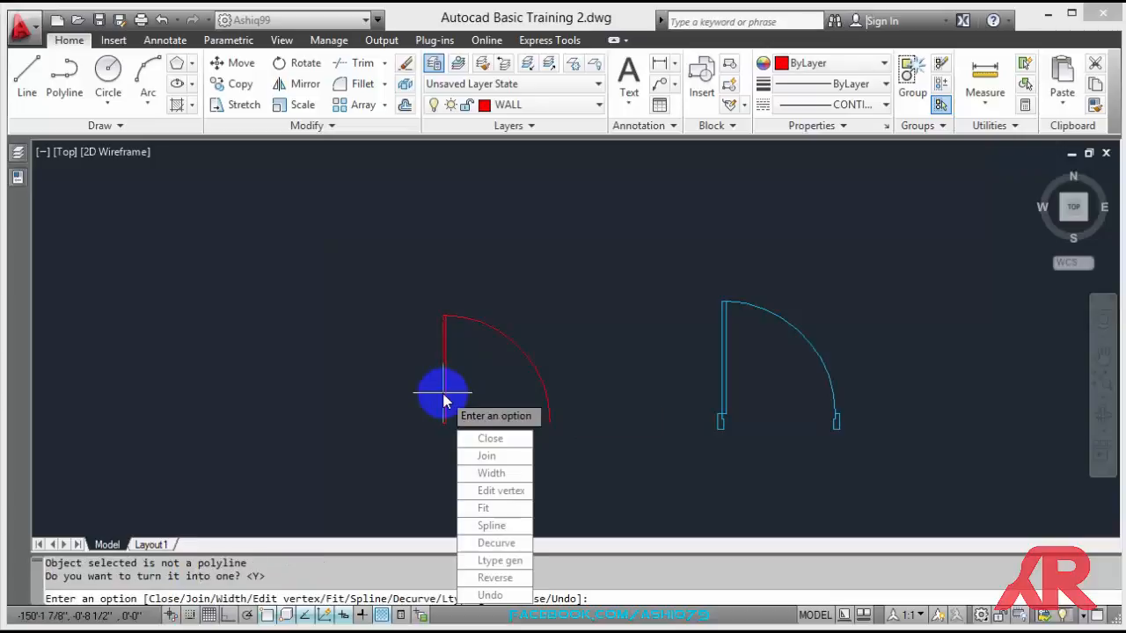
Join the red door's leaf lines and quarter arc to the polyline with the Join option and finish PEDIT
{"action": "type", "text": "j"}
{"action": "key", "text": "Return"}
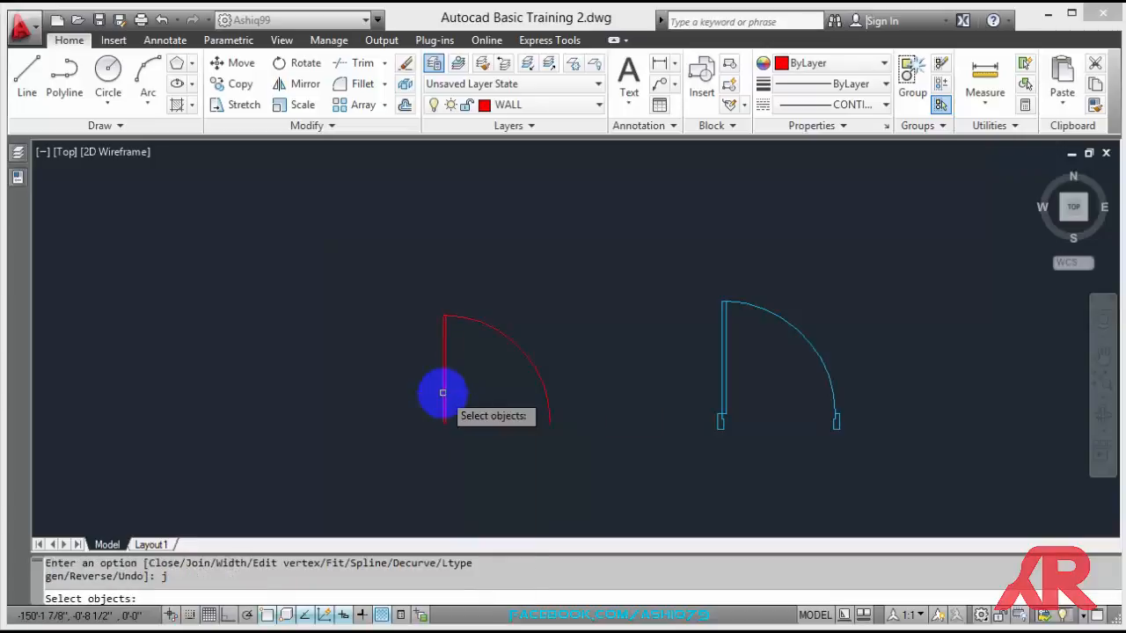
{"action": "left_click", "coordinate": [550, 416]}
{"action": "left_click", "coordinate": [418, 303]}
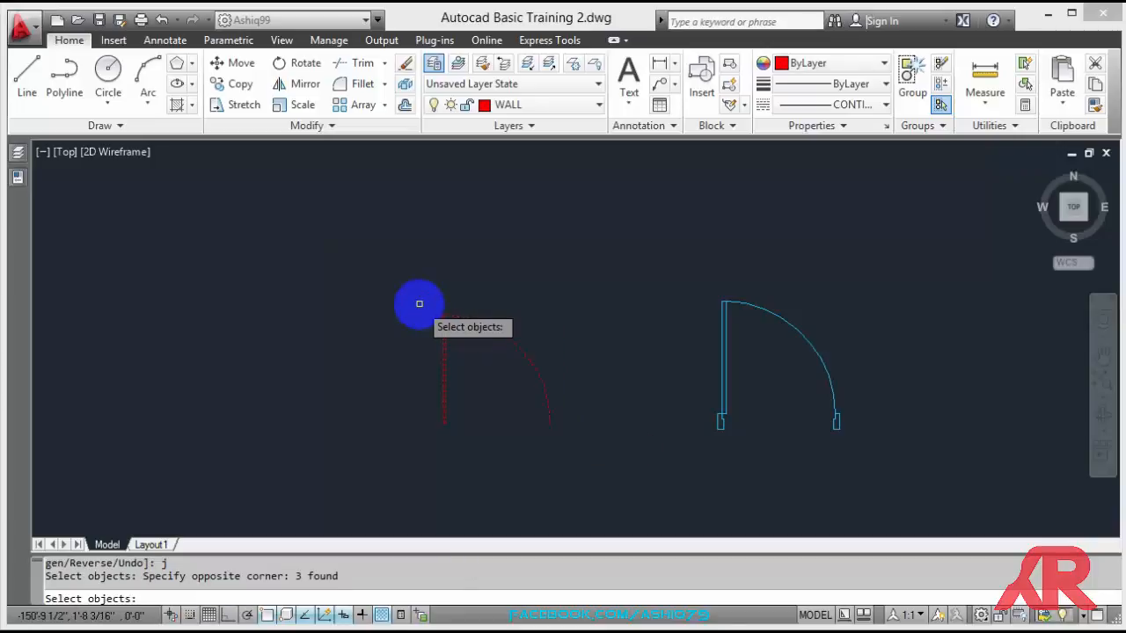
{"action": "key", "text": "Return"}
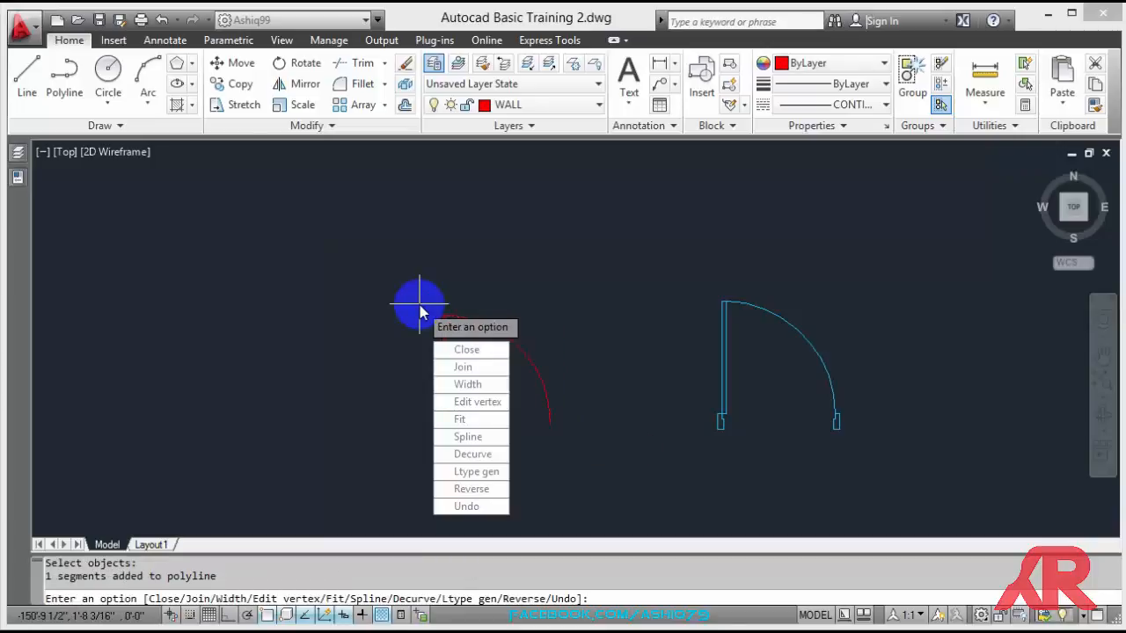
{"action": "right_click", "coordinate": [420, 310]}
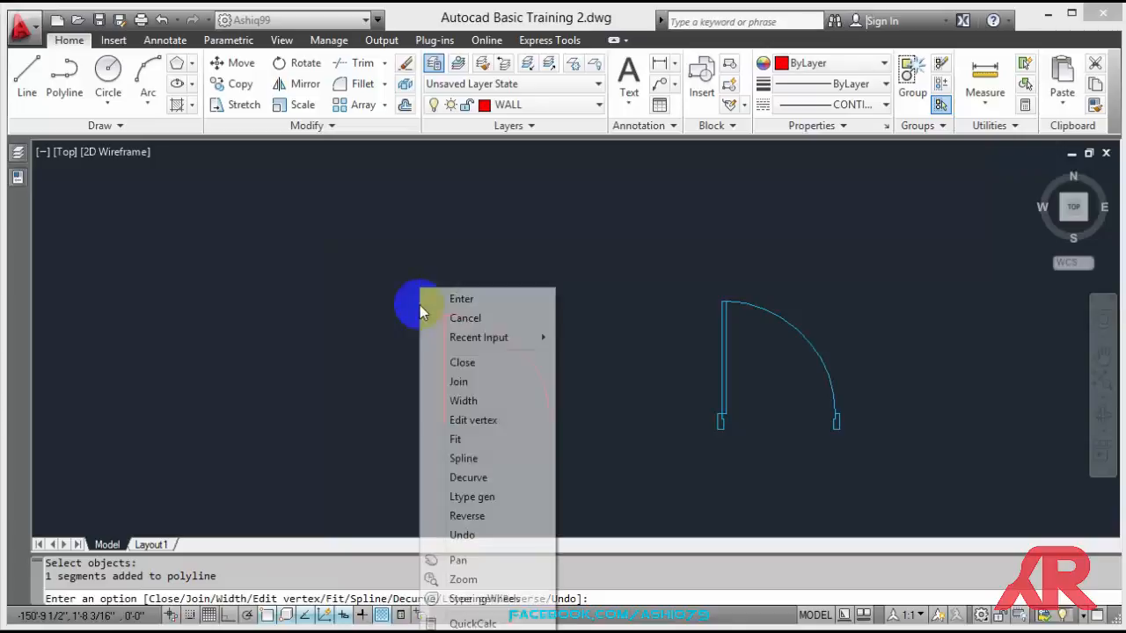
{"action": "left_click", "coordinate": [431, 303]}
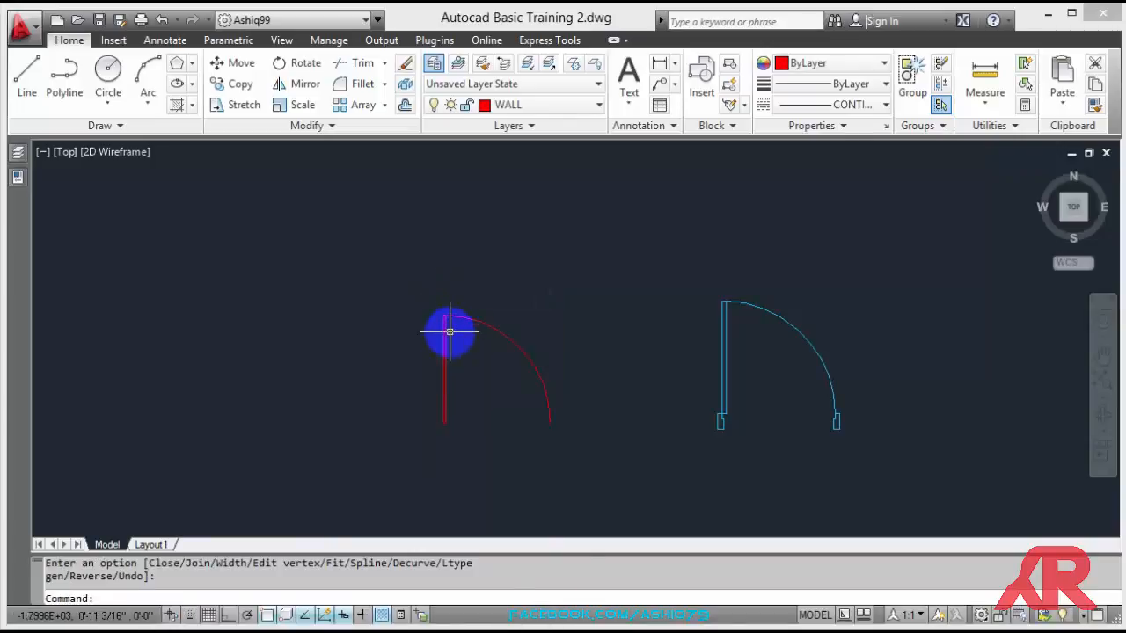